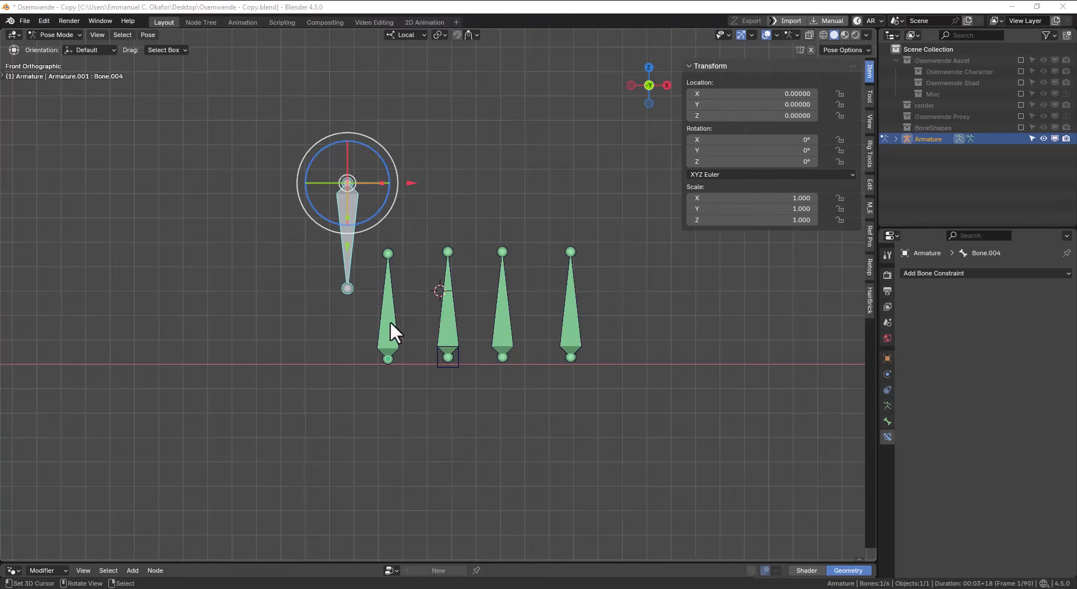
Step: Rotate Bone.004 to about -41.7° on Z and partway back to test how it drives the constrained bones
{"action": "left_click", "coordinate": [390, 326]}
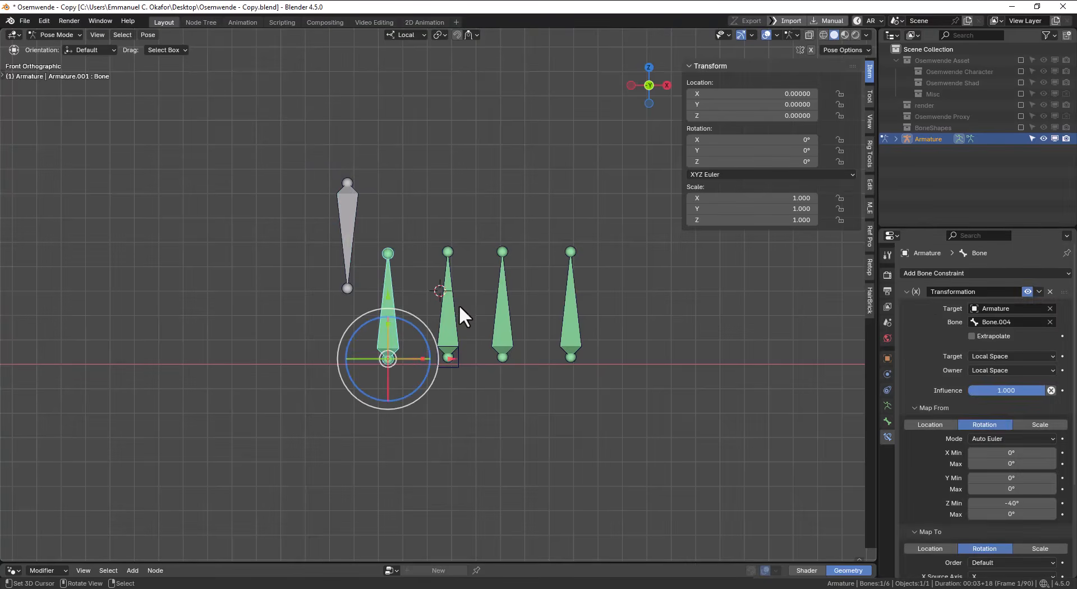
{"action": "left_click", "coordinate": [349, 242]}
{"action": "key", "text": "r"}
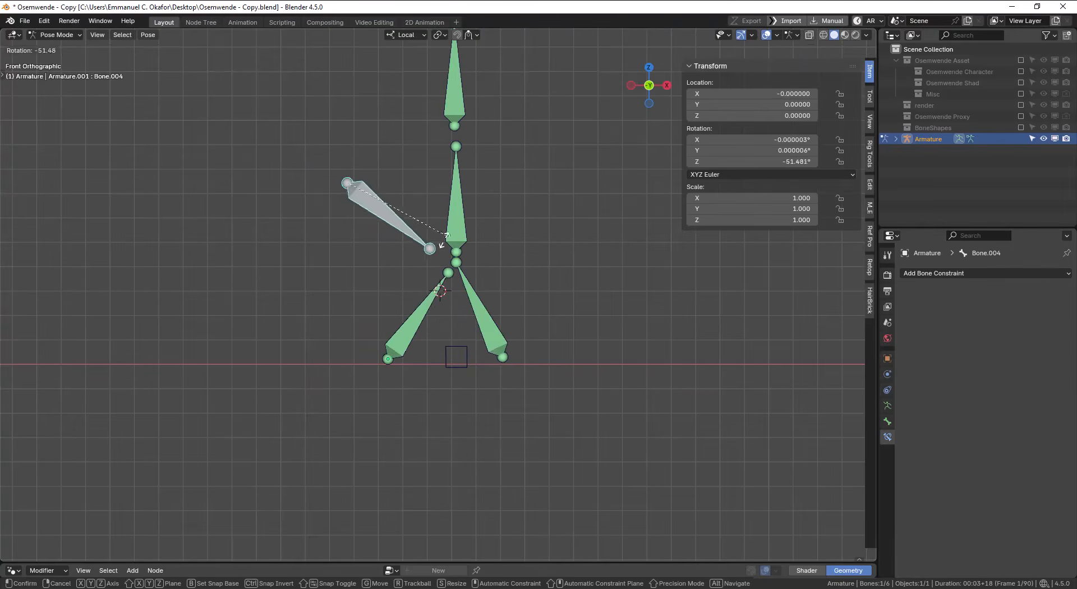
{"action": "left_click", "coordinate": [445, 258]}
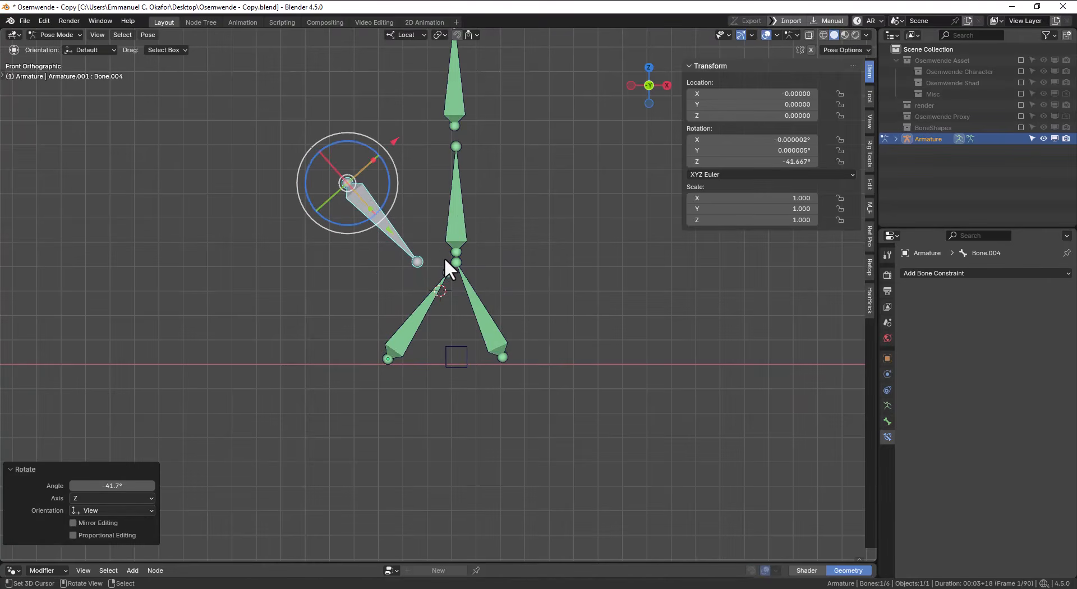
{"action": "middle_click_drag", "start_coordinate": [442, 230], "coordinate": [432, 271], "text": "shift"}
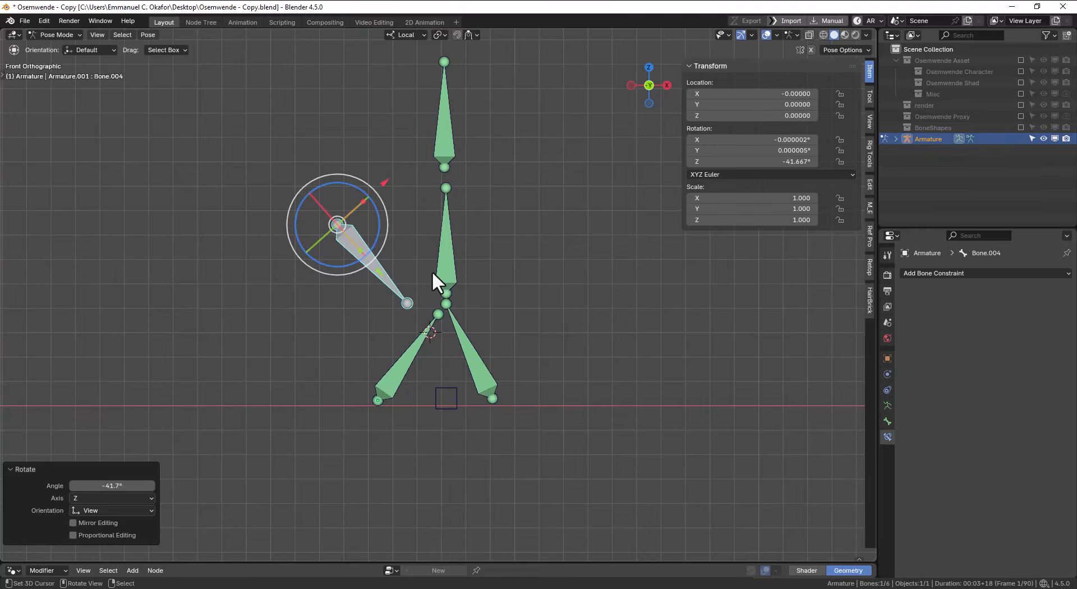
{"action": "key", "text": "r"}
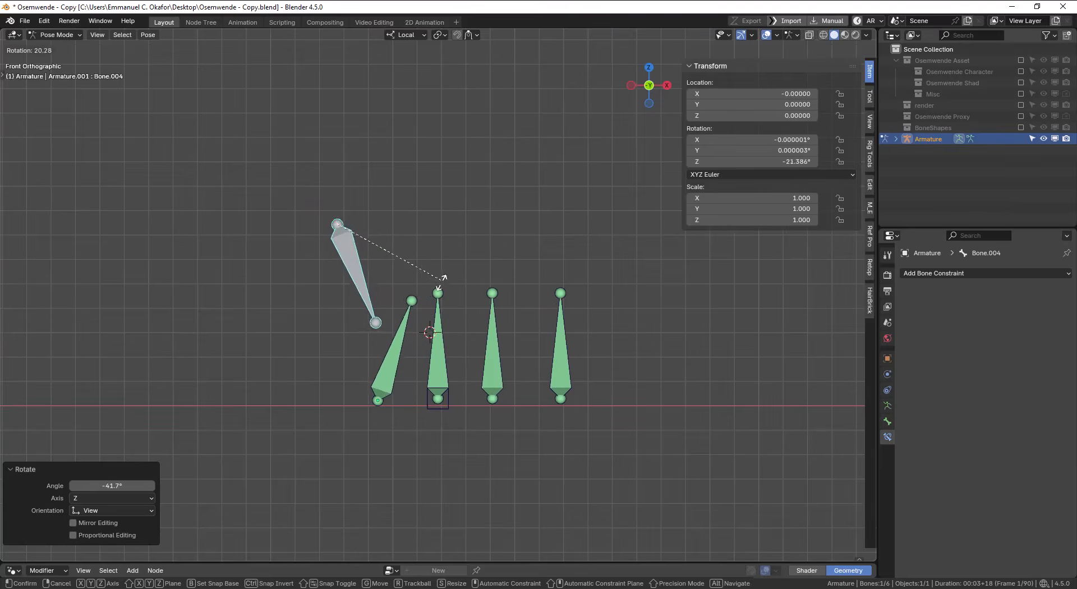
{"action": "left_click", "coordinate": [440, 277]}
Step: Select the first driven bone and enlarge the Properties editor to show its whole Transformation constraint
{"action": "left_click", "coordinate": [409, 318]}
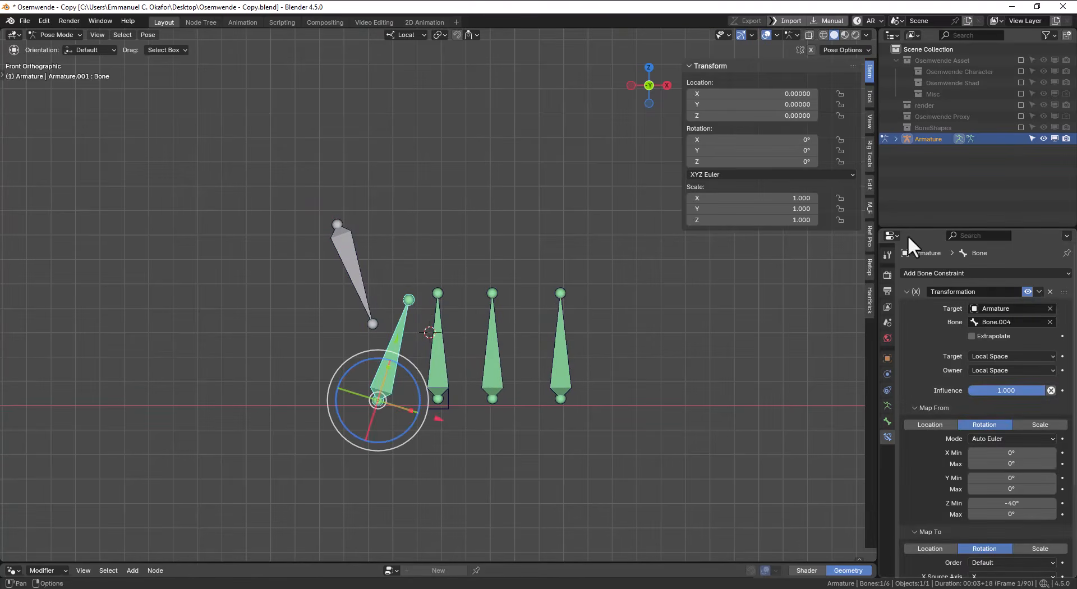
{"action": "left_click_drag", "start_coordinate": [877, 211], "coordinate": [856, 63]}
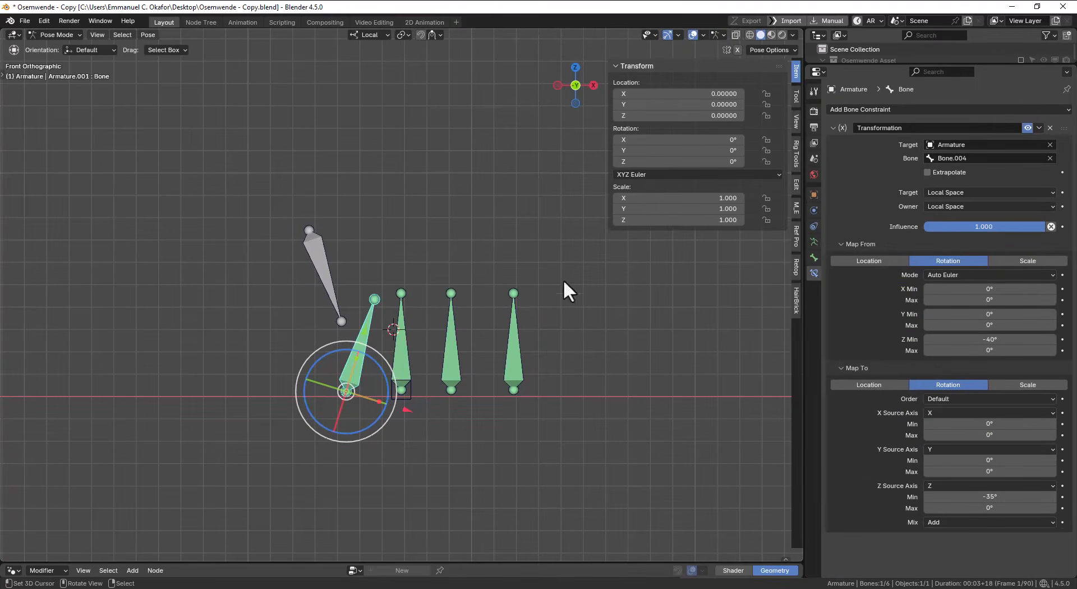
Step: Rotate Bone.004 to about -40° on Z and select the first driven bone
{"action": "left_click", "coordinate": [326, 288]}
{"action": "key", "text": "r"}
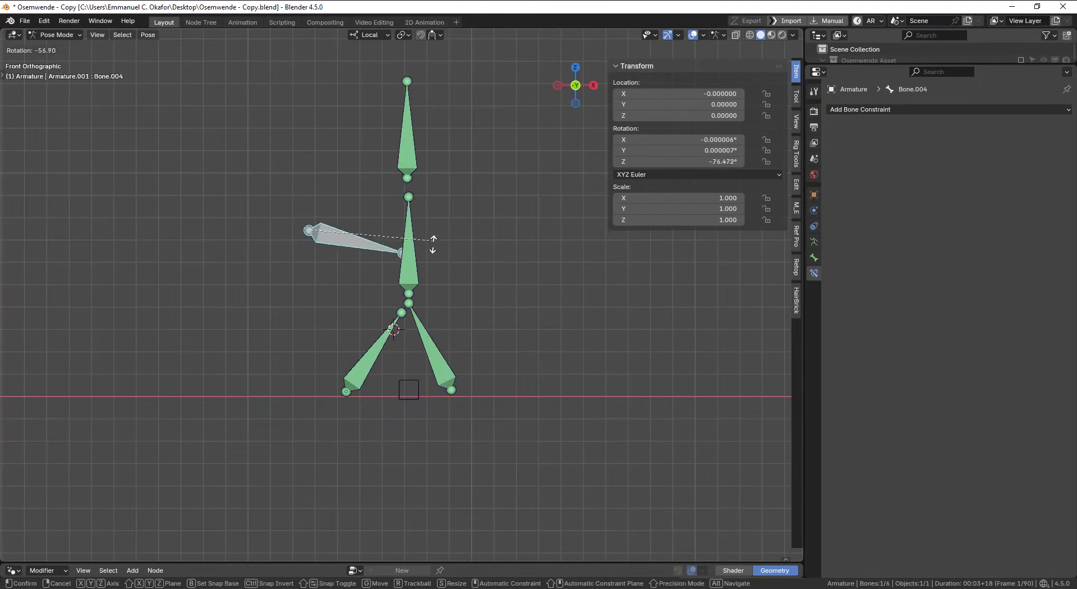
{"action": "left_click", "coordinate": [382, 314]}
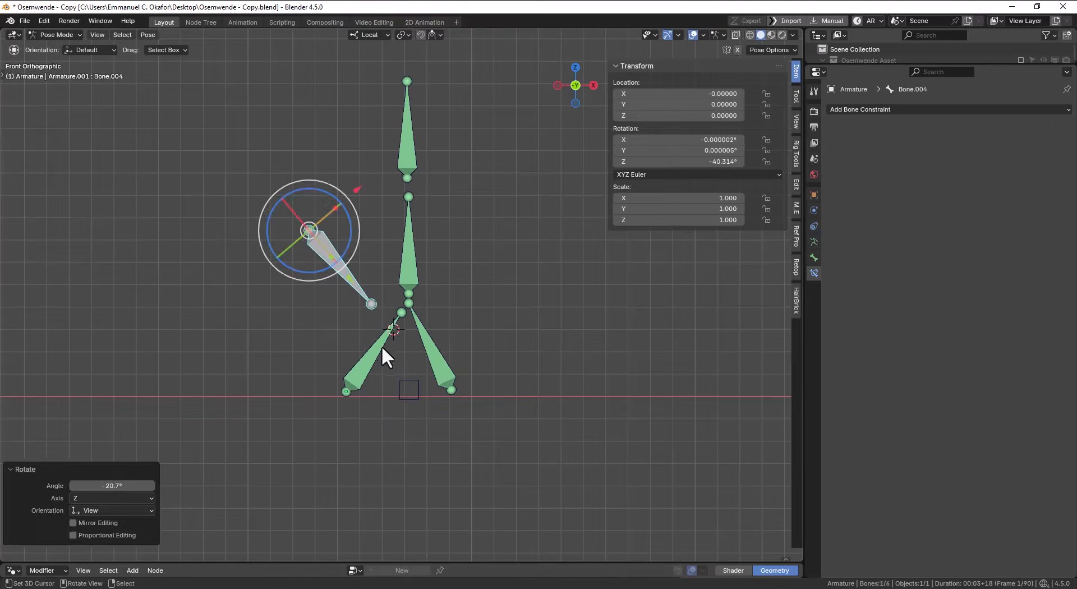
{"action": "left_click", "coordinate": [382, 346]}
Step: Swing Bone.004 back and forth, leaving it at about -36° on Z, and select the first driven bone
{"action": "left_click", "coordinate": [363, 299]}
{"action": "key", "text": "r"}
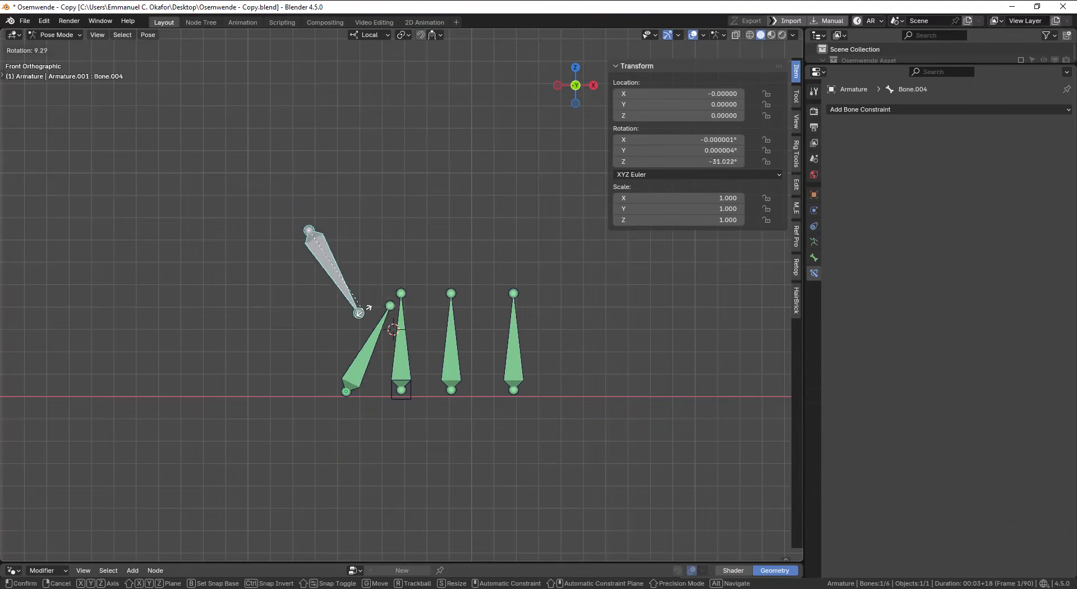
{"action": "left_click", "coordinate": [374, 314]}
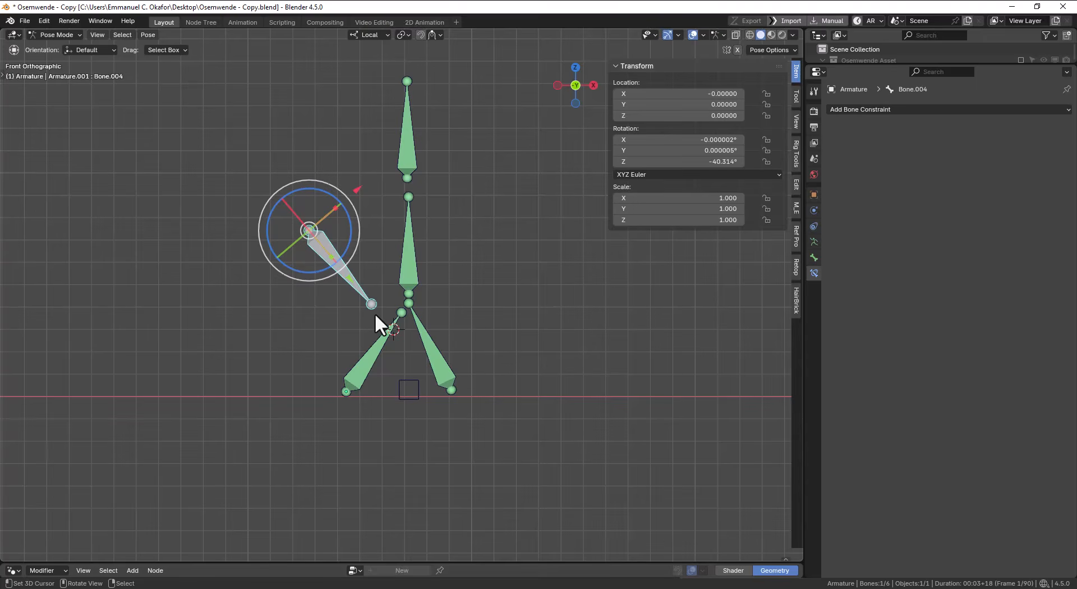
{"action": "key", "text": "r"}
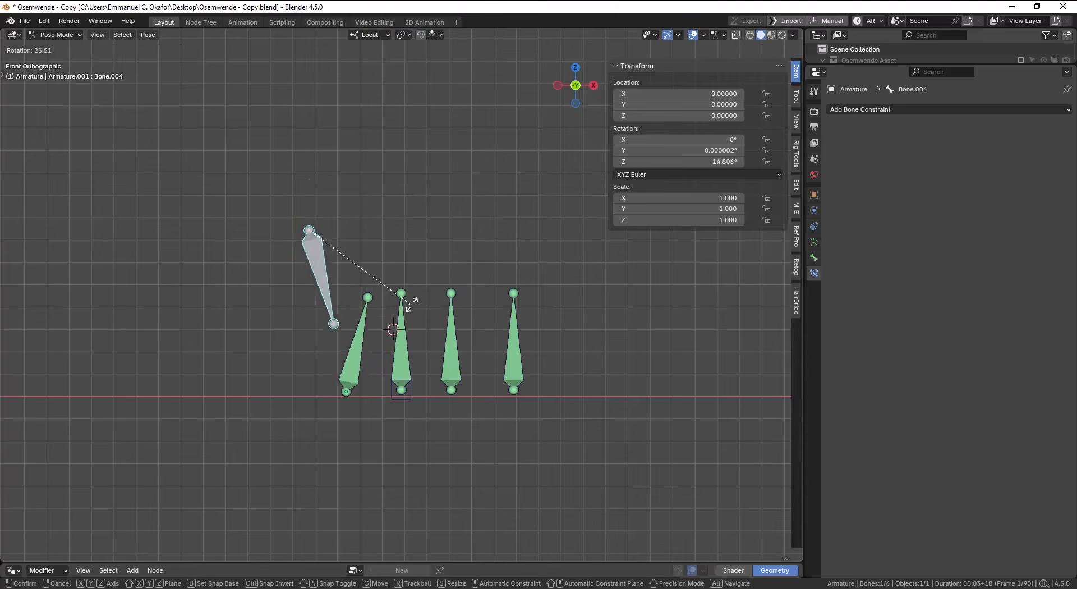
{"action": "left_click", "coordinate": [437, 264]}
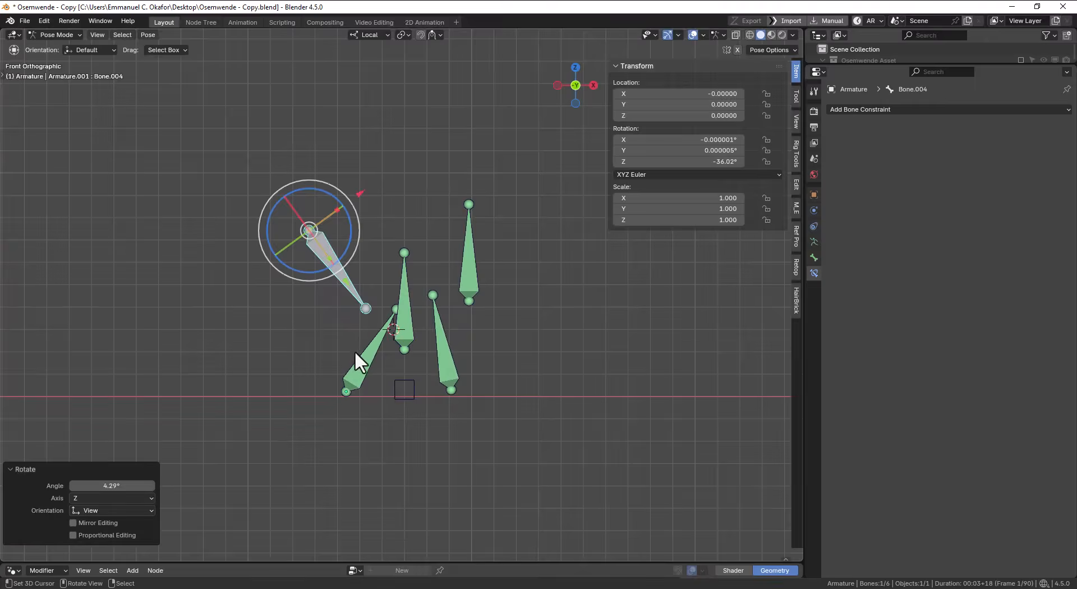
{"action": "left_click", "coordinate": [354, 351]}
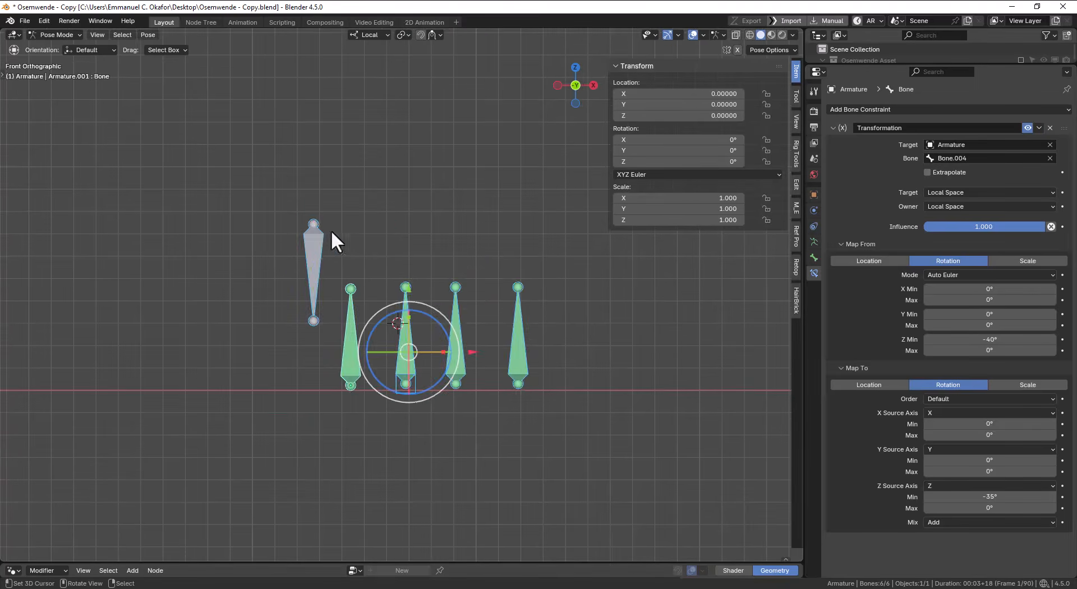
Step: Rotate Bone.004 by about -28.5° from rest and select the first driven bone to review its constraint
{"action": "left_click", "coordinate": [308, 250]}
{"action": "key", "text": "r"}
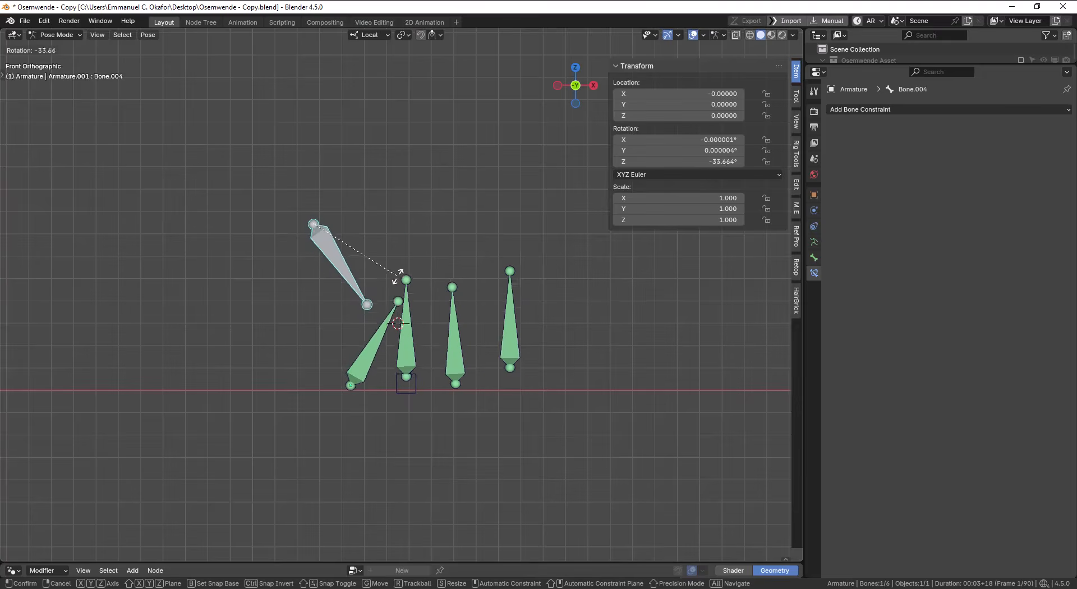
{"action": "left_click", "coordinate": [380, 292]}
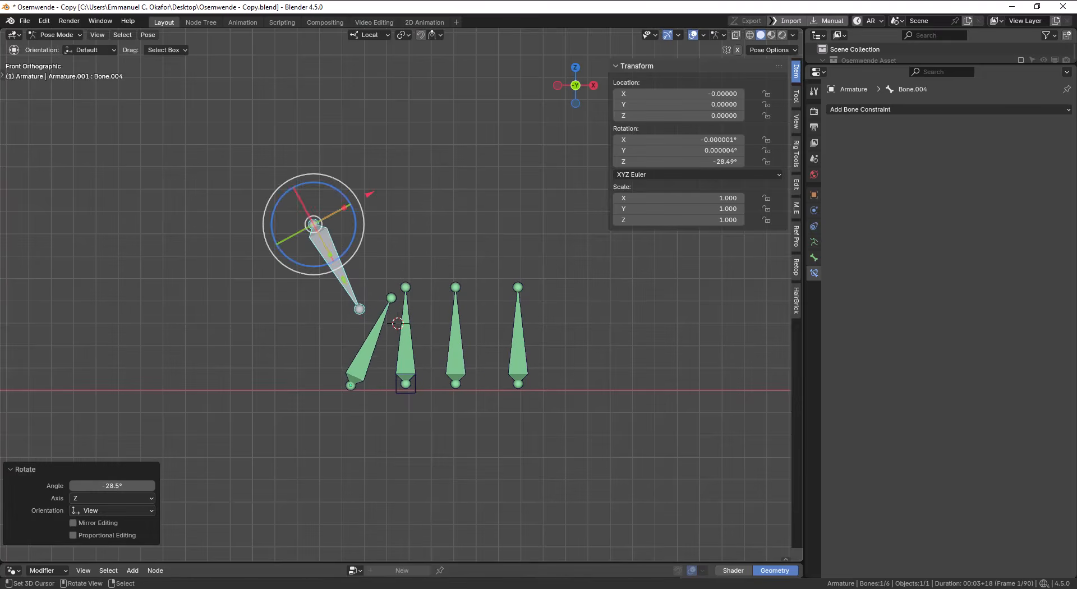
{"action": "left_click", "coordinate": [377, 337]}
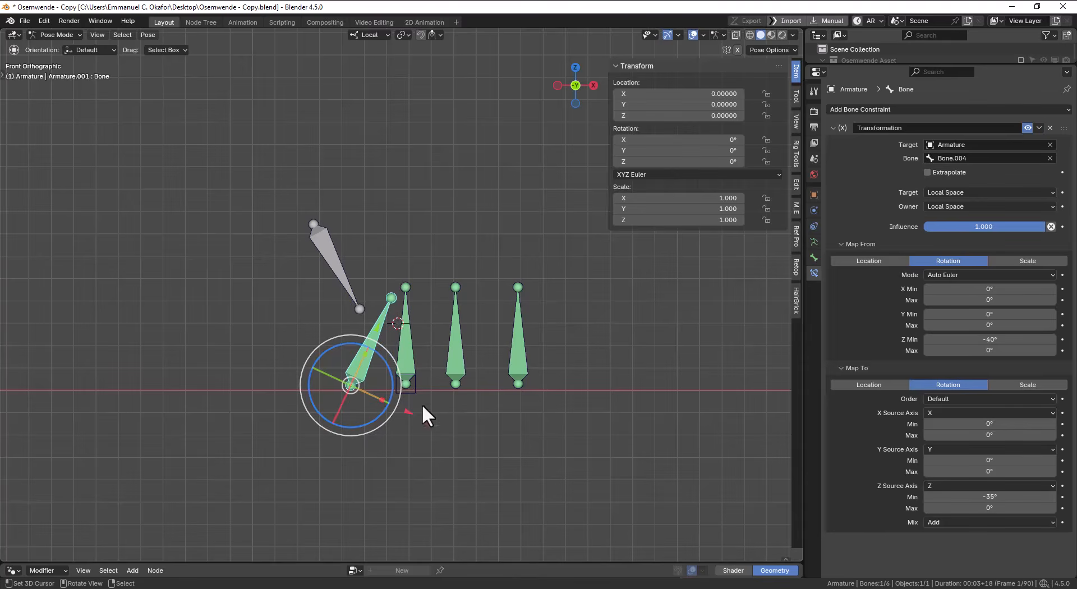
Step: Rotate Bone.004 slightly further and review the Transformation constraints of Bone.001_B_Ctrl and Bone.001
{"action": "left_click", "coordinate": [351, 296]}
{"action": "key", "text": "r"}
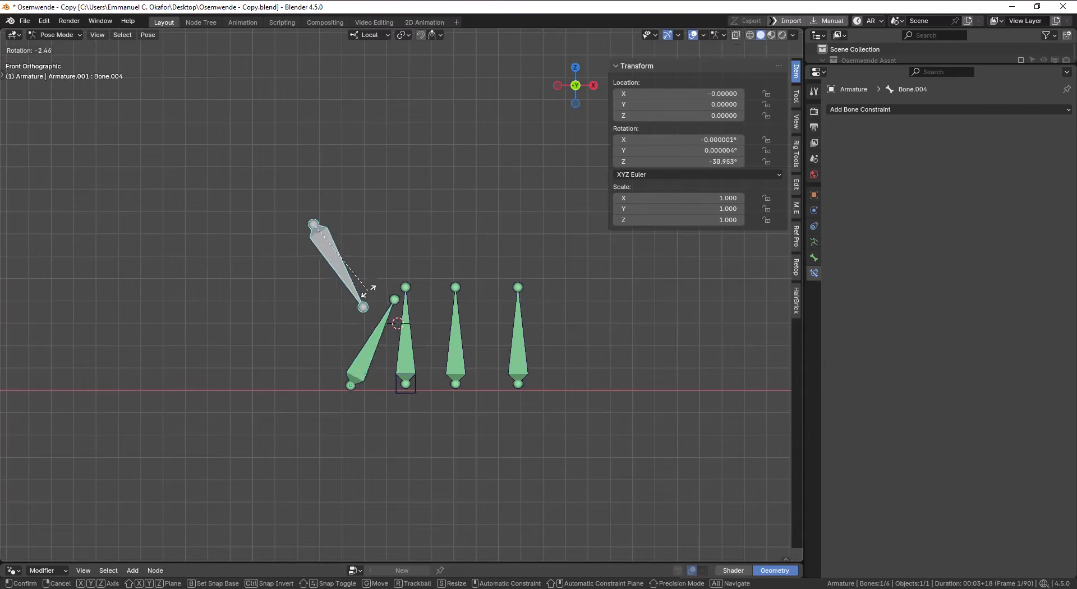
{"action": "left_click", "coordinate": [401, 398]}
{"action": "left_click", "coordinate": [400, 385]}
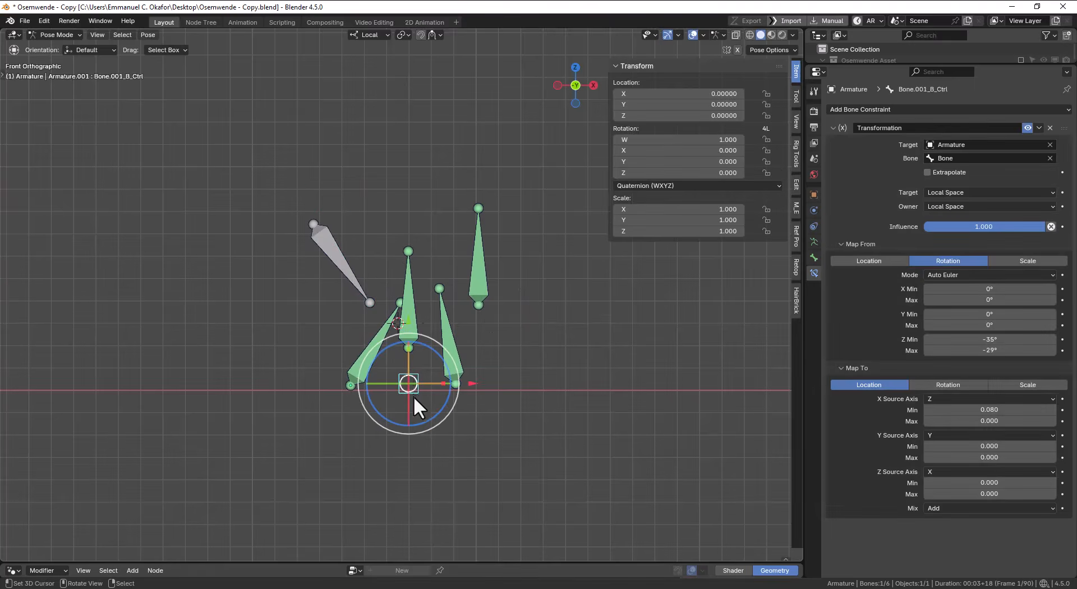
{"action": "middle_click_drag", "start_coordinate": [432, 356], "coordinate": [406, 393]}
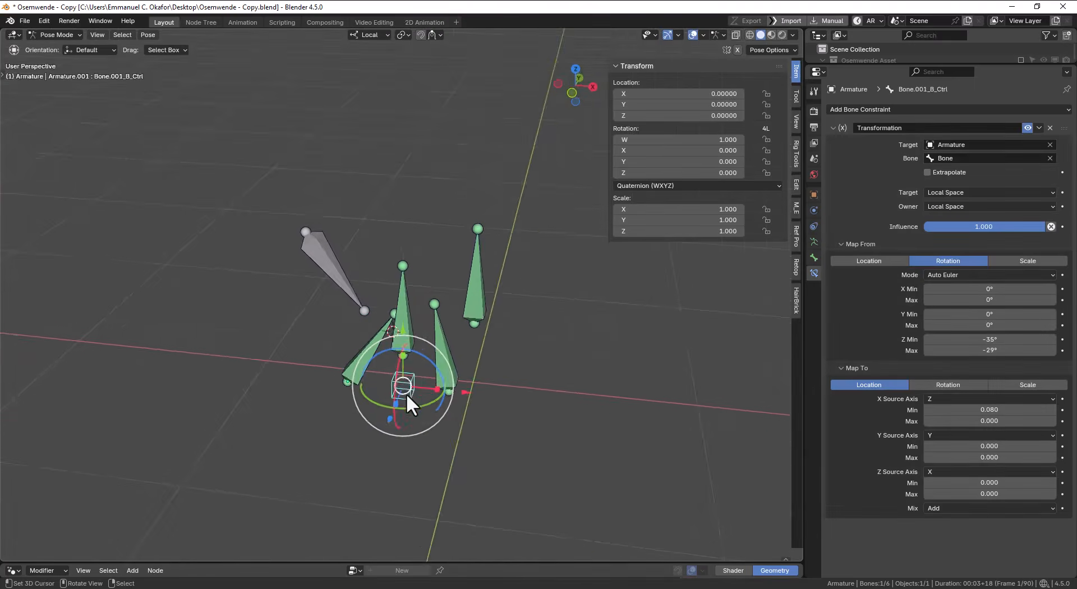
{"action": "key", "text": "KP_1"}
{"action": "left_click", "coordinate": [408, 291]}
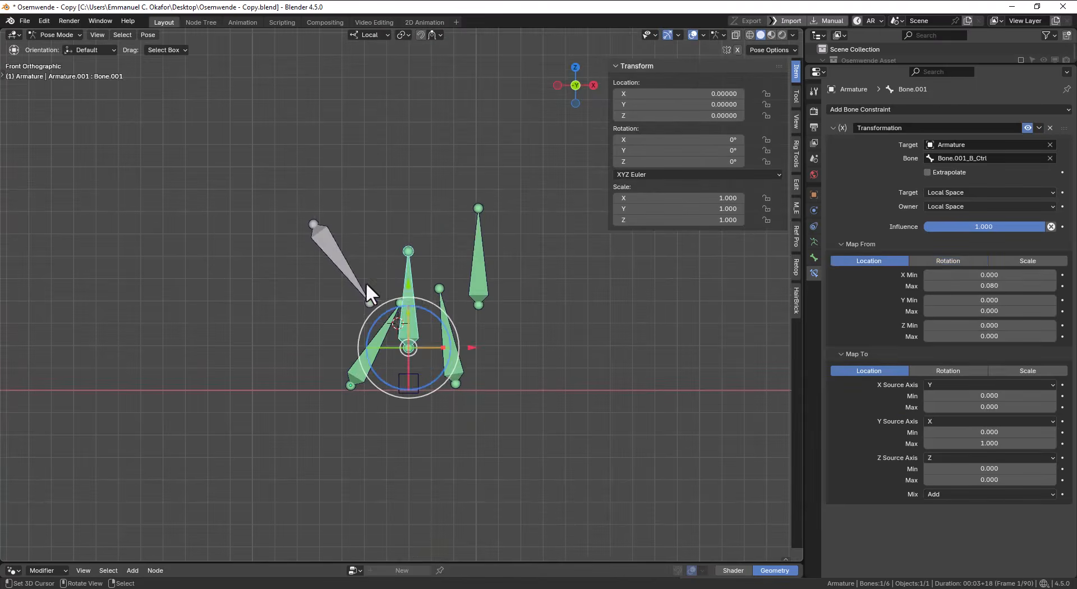
Step: Rotate Bone.004 to about -40° on Z and clear the rotation of all bones
{"action": "left_click", "coordinate": [366, 282]}
{"action": "key", "text": "r"}
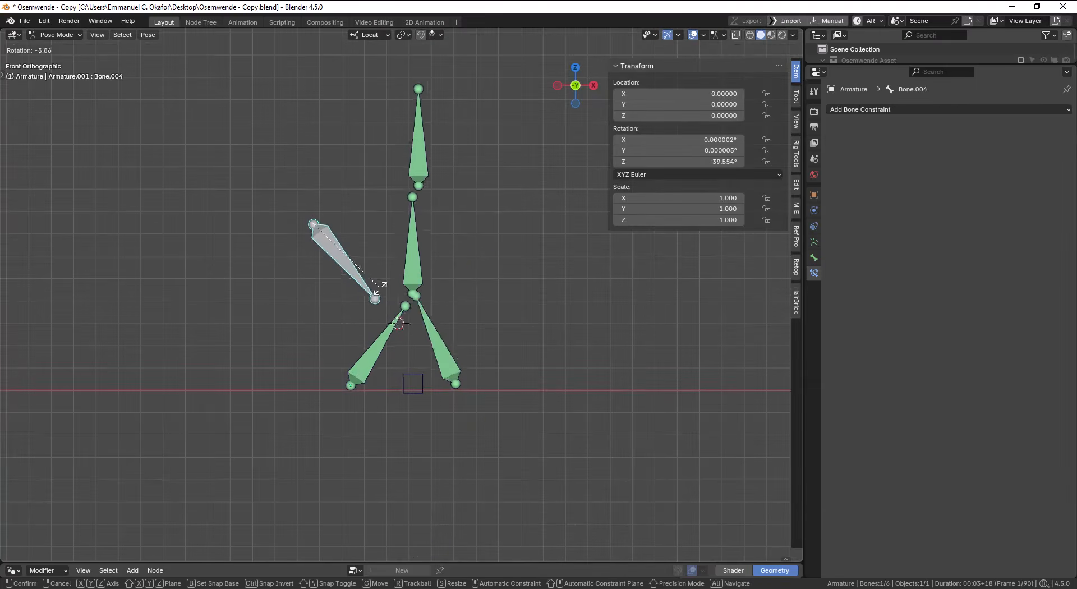
{"action": "left_click", "coordinate": [383, 286]}
{"action": "key", "text": "a"}
{"action": "key", "text": "alt+r"}
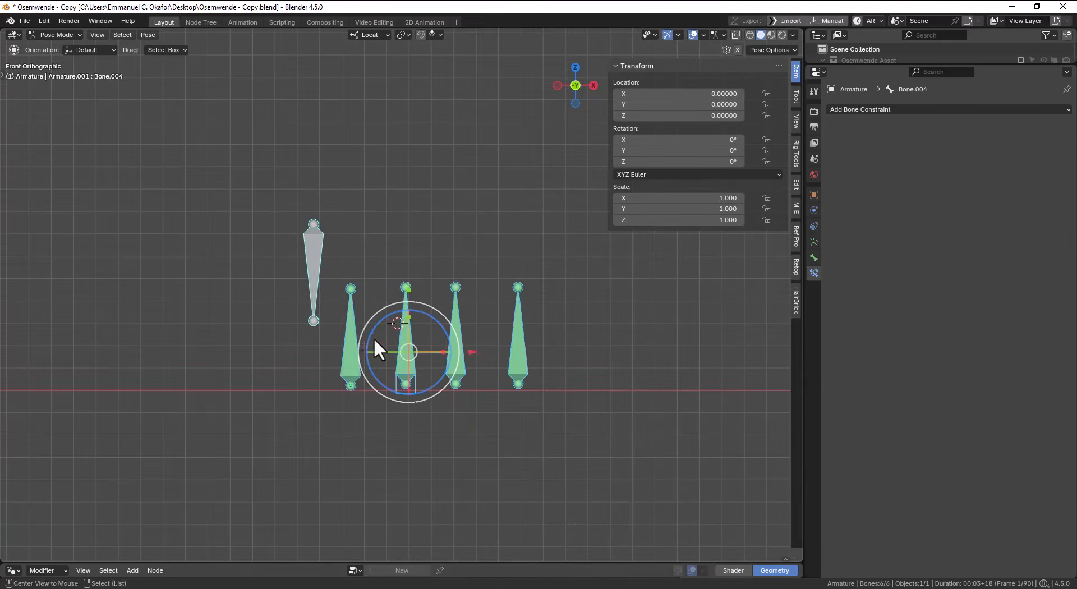
Step: Try rotating the first driven bone on its own to test its effect on the neighbouring bones
{"action": "right_click", "coordinate": [353, 328]}
{"action": "key", "text": "r"}
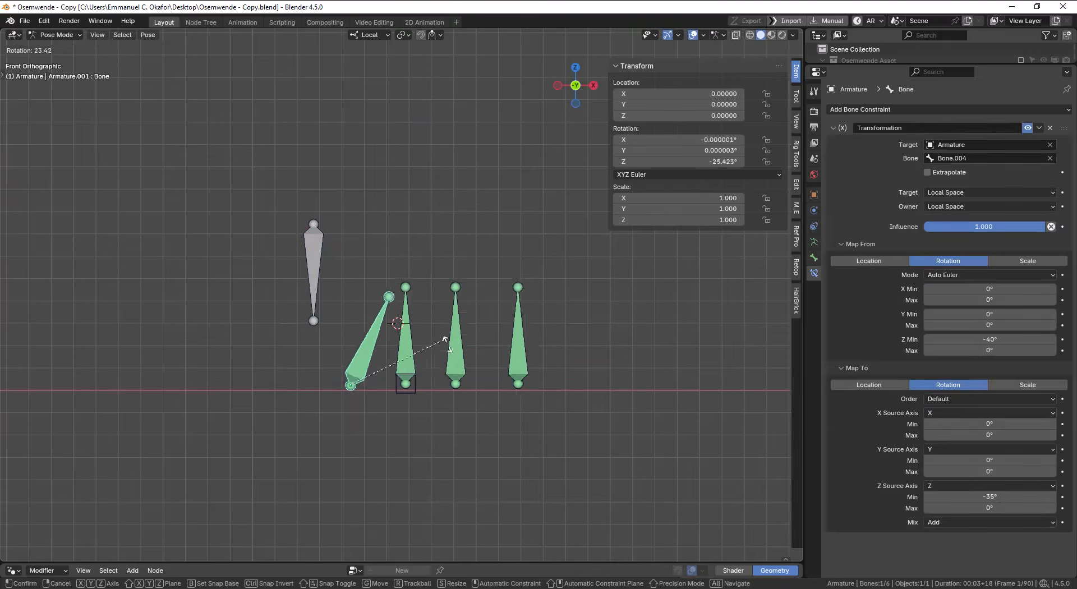
{"action": "right_click", "coordinate": [415, 332]}
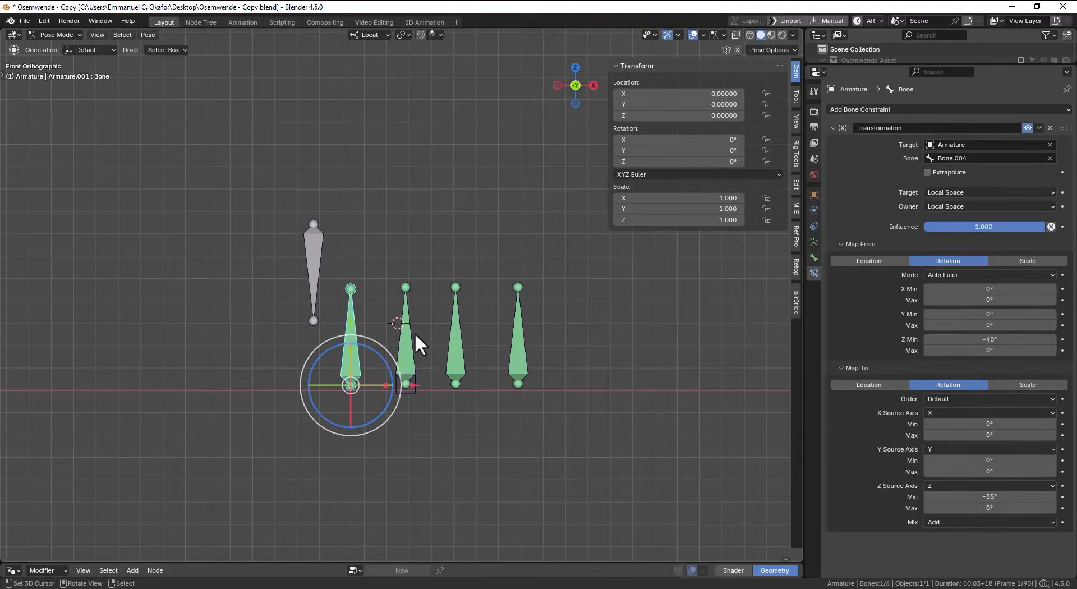
Step: Try moving Bone.001_B_Ctrl along its local X axis to test how it lifts the second driven bone
{"action": "right_click", "coordinate": [411, 328]}
{"action": "right_click", "coordinate": [416, 392]}
{"action": "key", "text": "g"}
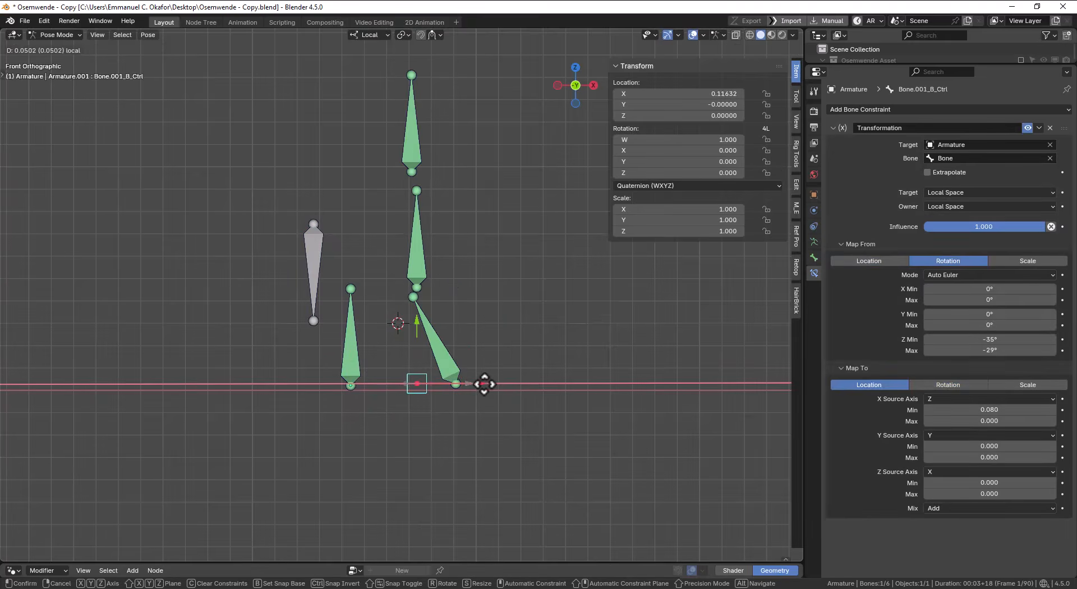
{"action": "left_click", "coordinate": [473, 383]}
Step: Try moving Bone.001 along its local Y axis to test how it drives the bones after it
{"action": "right_click", "coordinate": [413, 345]}
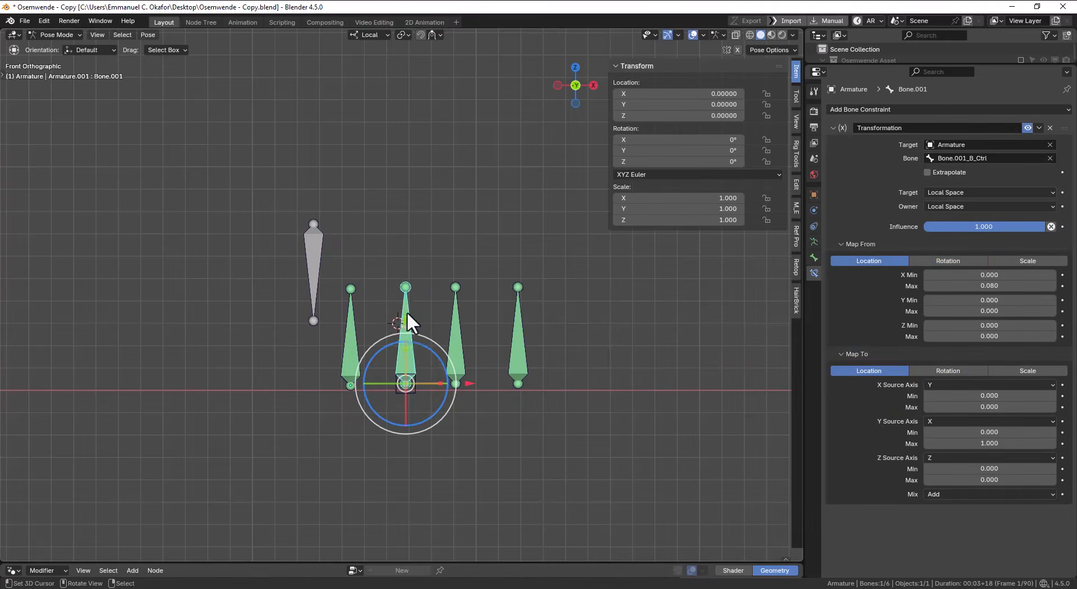
{"action": "key", "text": "g"}
{"action": "key", "text": "y"}
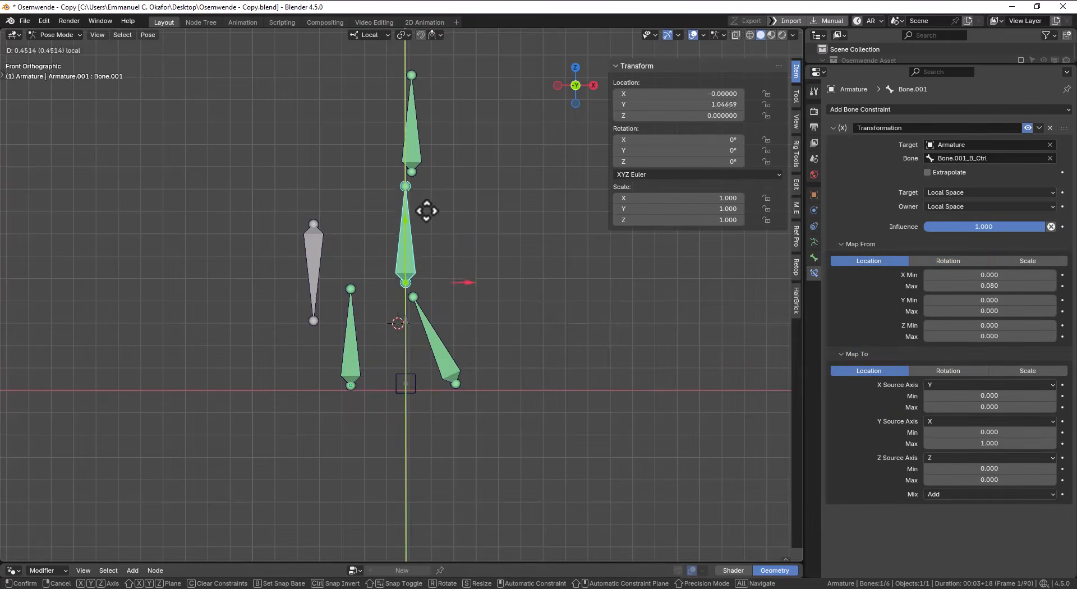
{"action": "left_click", "coordinate": [435, 329]}
Step: Try rotating Bone.002 to test the last driven bone, and clear the rotation and location of all bones
{"action": "right_click", "coordinate": [453, 320]}
{"action": "key", "text": "r"}
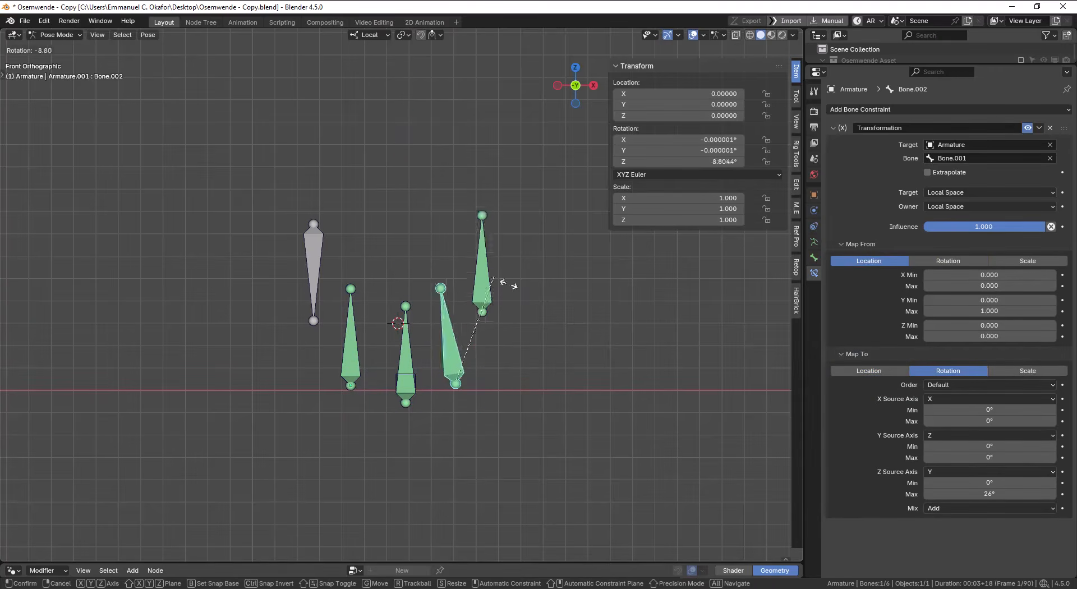
{"action": "key", "text": "Escape"}
{"action": "key", "text": "a"}
{"action": "key", "text": "alt+r"}
{"action": "key", "text": "alt+g"}
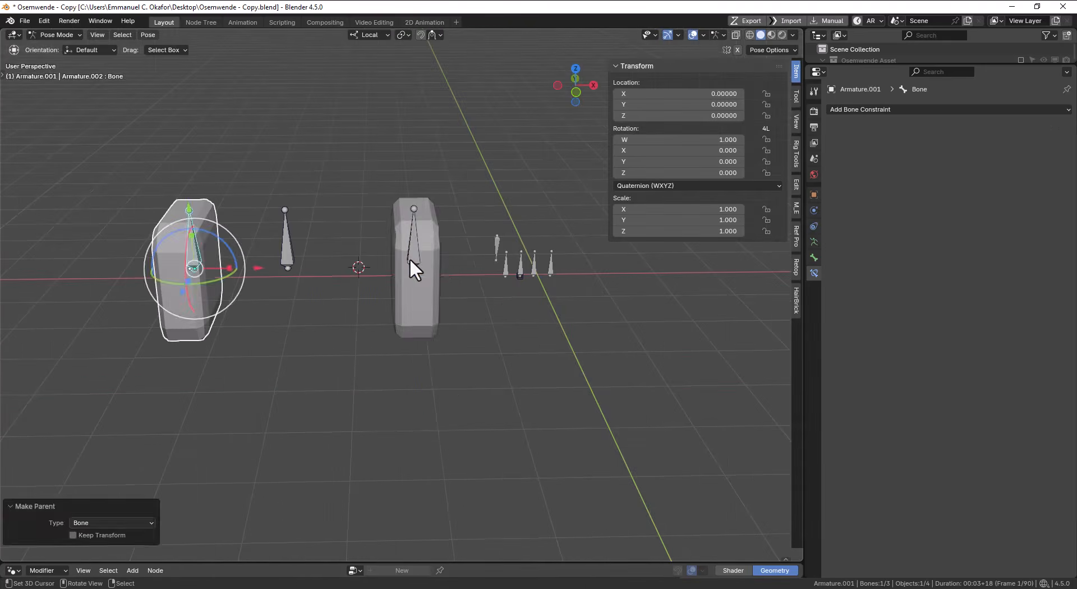
{"action": "key", "text": "g"}
{"action": "right_click", "coordinate": [445, 292]}
{"action": "left_click", "coordinate": [289, 252]}
{"action": "middle_click_drag", "start_coordinate": [294, 255], "coordinate": [297, 298]}
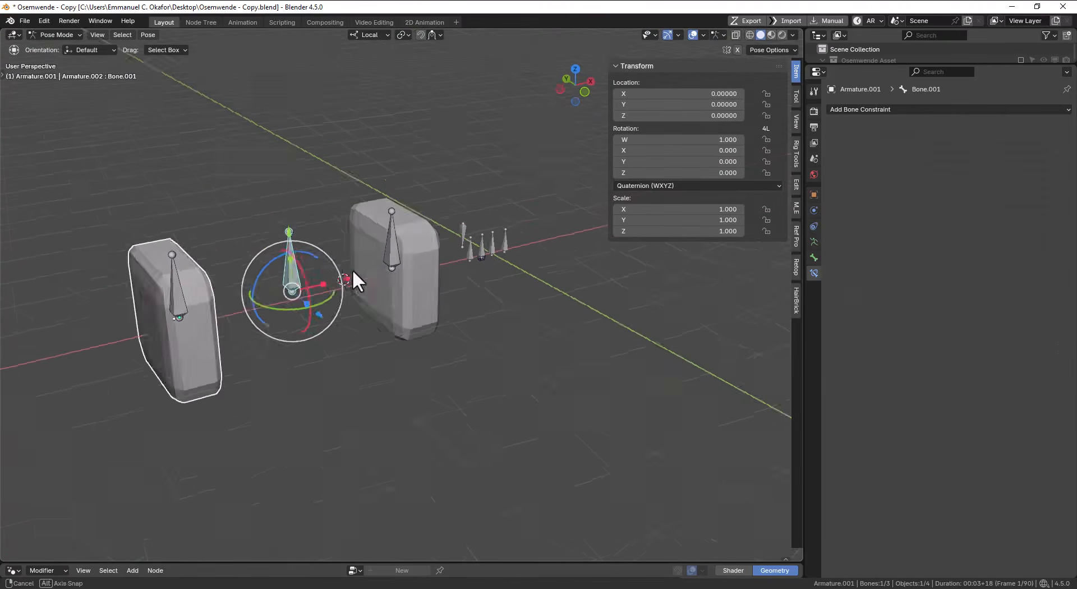
{"action": "middle_click_drag", "start_coordinate": [352, 269], "coordinate": [229, 287]}
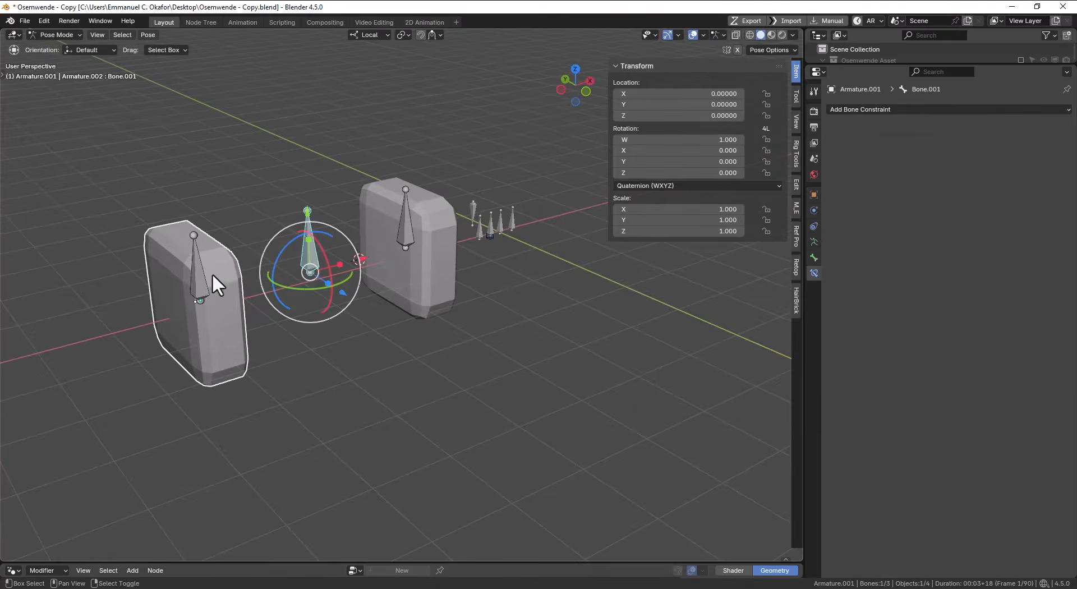
Step: Add a Transformation constraint to the bone inside the outlined block
{"action": "left_click", "coordinate": [191, 278]}
{"action": "left_click", "coordinate": [904, 109]}
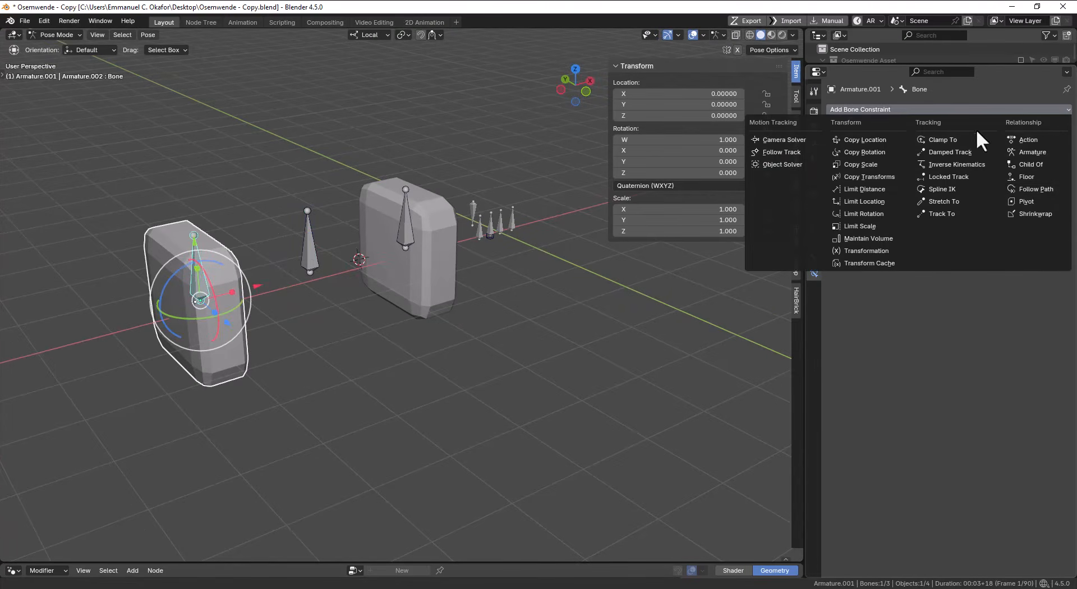
{"action": "left_click", "coordinate": [867, 250]}
Step: Set the constraint's target to Armature.001 with Bone.001, the middle bone, as the target bone
{"action": "left_click", "coordinate": [1048, 143]}
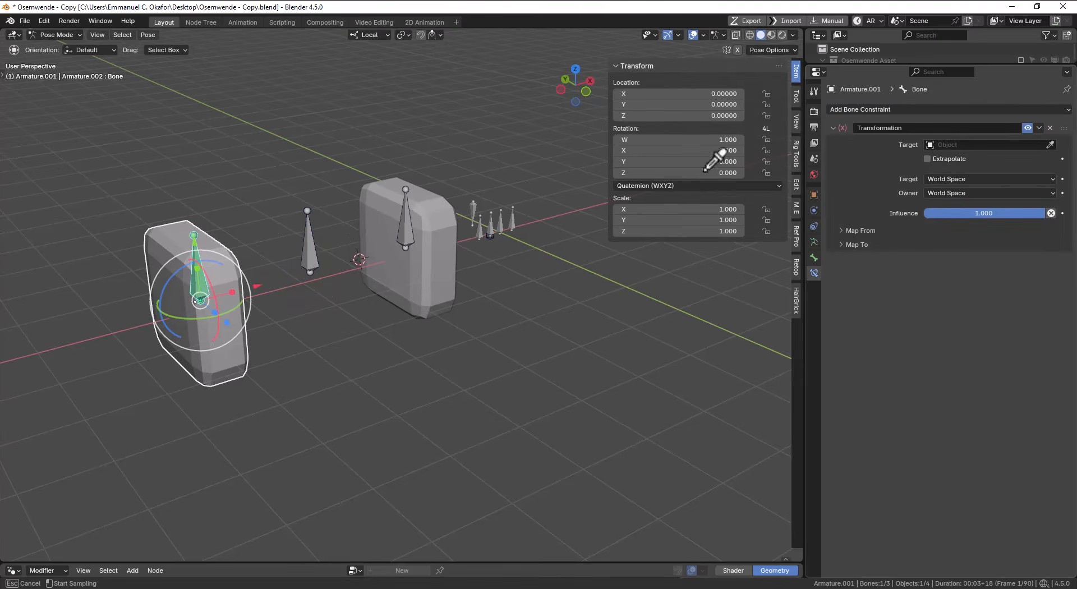
{"action": "left_click", "coordinate": [316, 238]}
{"action": "middle_click_drag", "start_coordinate": [315, 237], "coordinate": [405, 242], "text": "shift"}
{"action": "left_click", "coordinate": [1050, 158]}
{"action": "left_click", "coordinate": [395, 227]}
Step: Set both the constraint's target and owner spaces to Local Space, and expand the Map From and Map To settings
{"action": "left_click", "coordinate": [989, 192]}
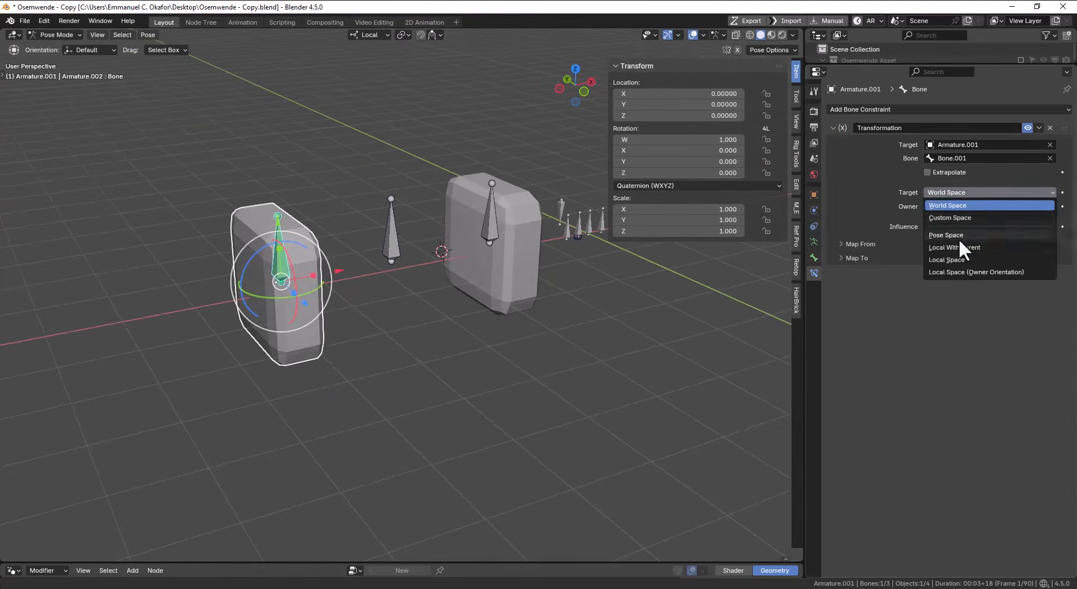
{"action": "left_click", "coordinate": [956, 259]}
{"action": "left_click", "coordinate": [954, 208]}
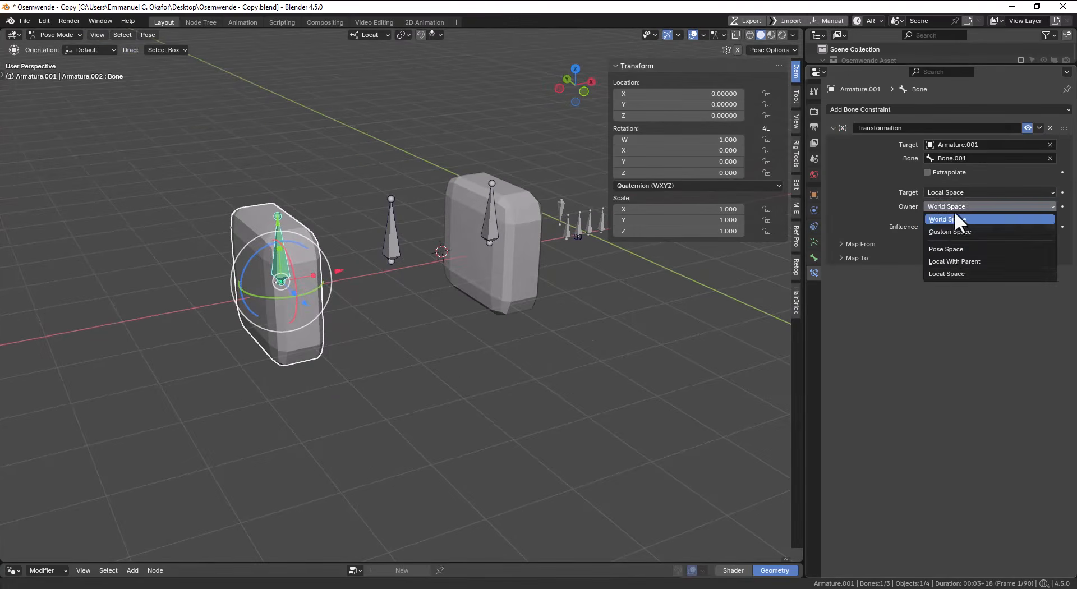
{"action": "left_click", "coordinate": [952, 272]}
{"action": "left_click", "coordinate": [875, 244]}
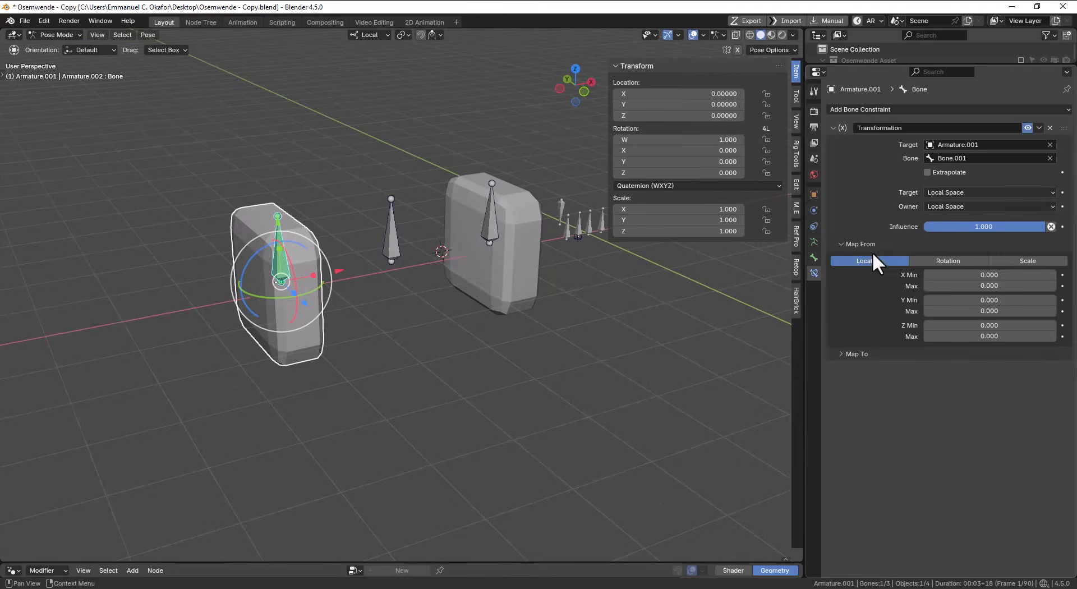
{"action": "left_click", "coordinate": [858, 354]}
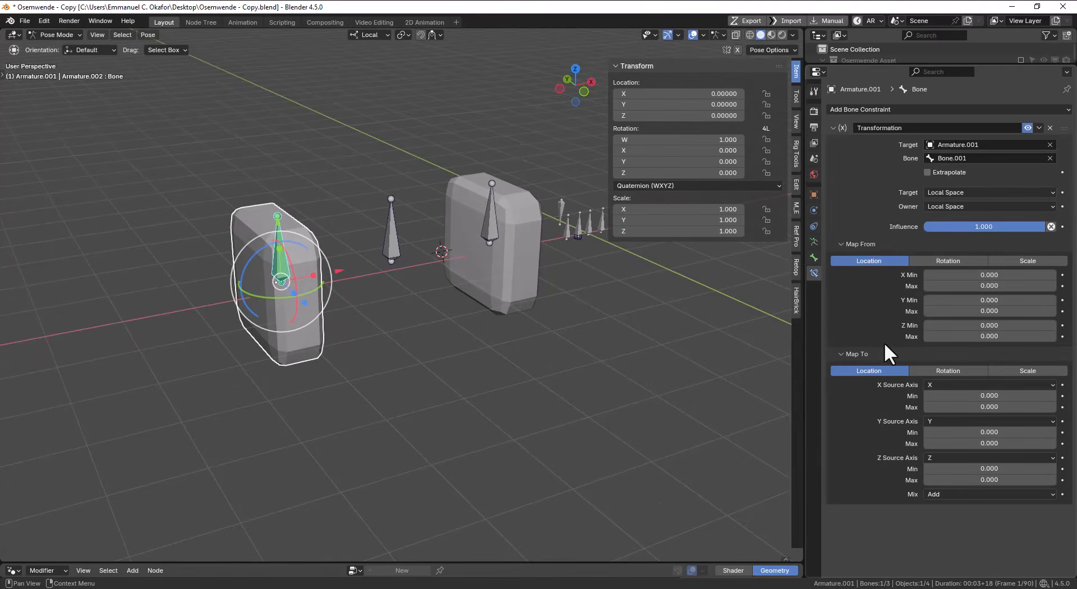
Step: Try moving the middle bone in both directions along its local Z axis, undoing each move
{"action": "key", "text": "alt+a"}
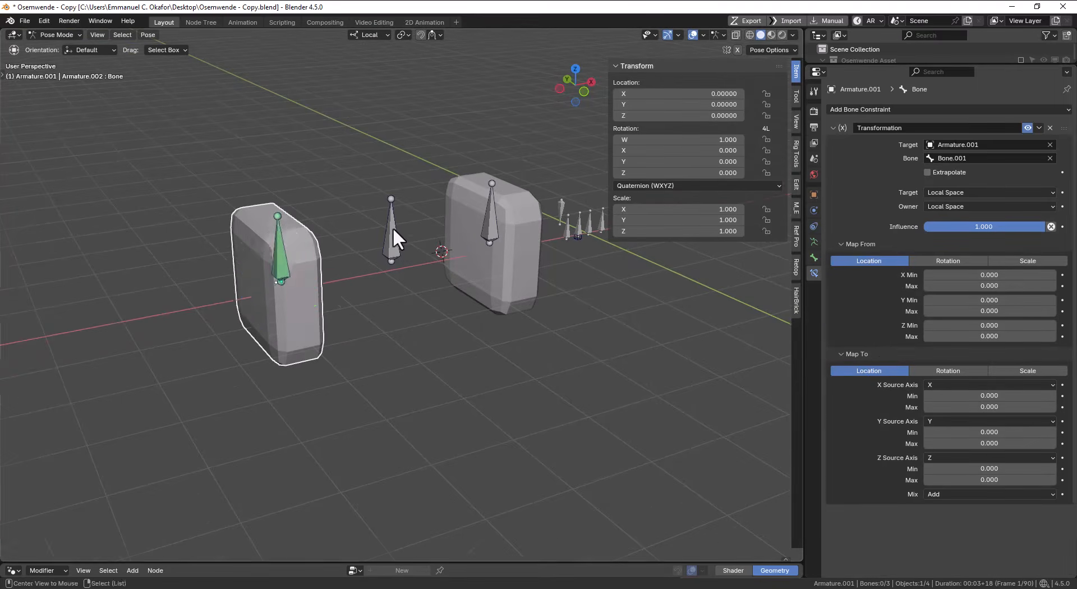
{"action": "middle_click_drag", "start_coordinate": [392, 228], "coordinate": [487, 298]}
{"action": "right_click", "coordinate": [397, 255]}
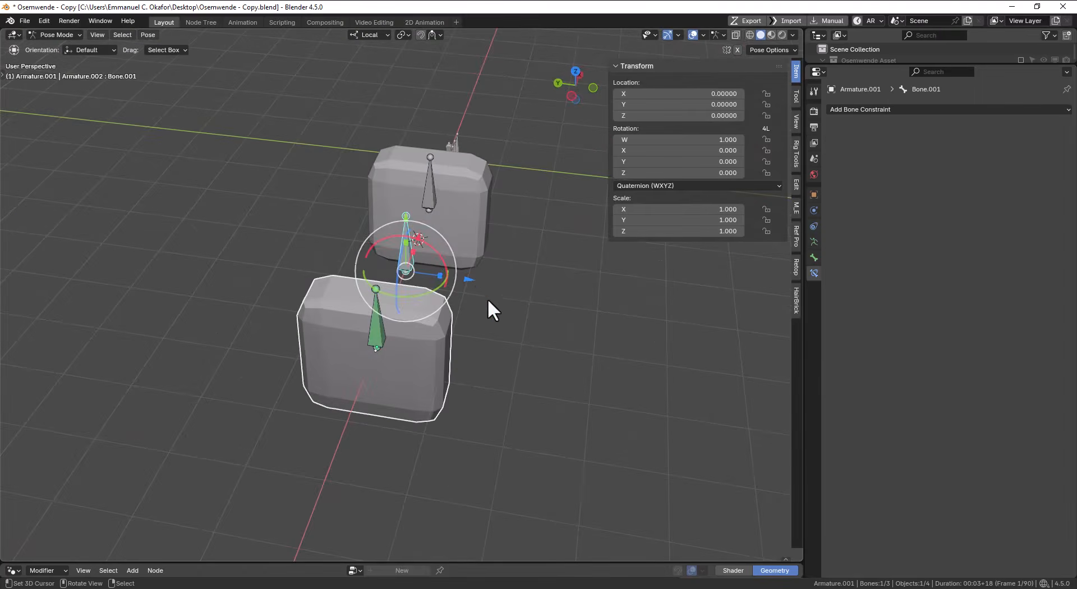
{"action": "left_click_drag", "start_coordinate": [470, 281], "coordinate": [352, 255]}
{"action": "middle_click_drag", "start_coordinate": [352, 255], "coordinate": [440, 259]}
{"action": "key", "text": "ctrl+z"}
{"action": "left_click", "coordinate": [370, 34]}
{"action": "scroll", "coordinate": [440, 260], "scroll_direction": "up", "scroll_amount": 2}
{"action": "left_click_drag", "start_coordinate": [439, 260], "coordinate": [581, 329]}
{"action": "scroll", "coordinate": [471, 286], "scroll_direction": "down", "scroll_amount": 5}
{"action": "middle_click_drag", "start_coordinate": [470, 284], "coordinate": [426, 283]}
{"action": "key", "text": "ctrl+z"}
Step: Try transforming the constrained bone inside the outlined block, and undo the change
{"action": "right_click", "coordinate": [337, 271]}
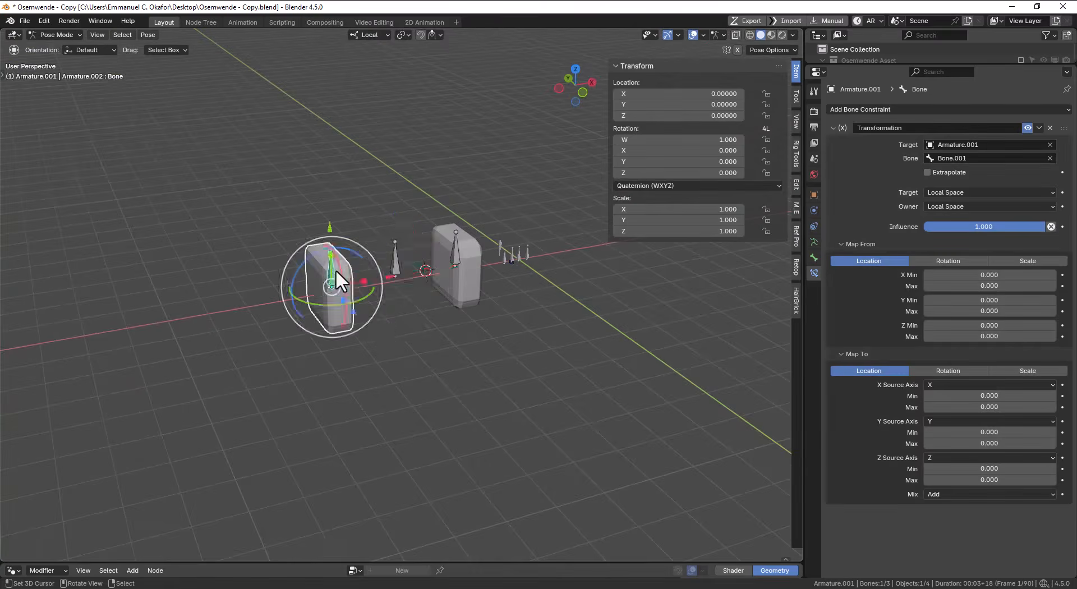
{"action": "middle_click_drag", "start_coordinate": [335, 270], "coordinate": [392, 264]}
{"action": "scroll", "coordinate": [392, 264], "scroll_direction": "up", "scroll_amount": 1}
{"action": "left_click_drag", "start_coordinate": [360, 271], "coordinate": [410, 269]}
{"action": "key", "text": "ctrl+z"}
{"action": "middle_click_drag", "start_coordinate": [410, 270], "coordinate": [398, 265]}
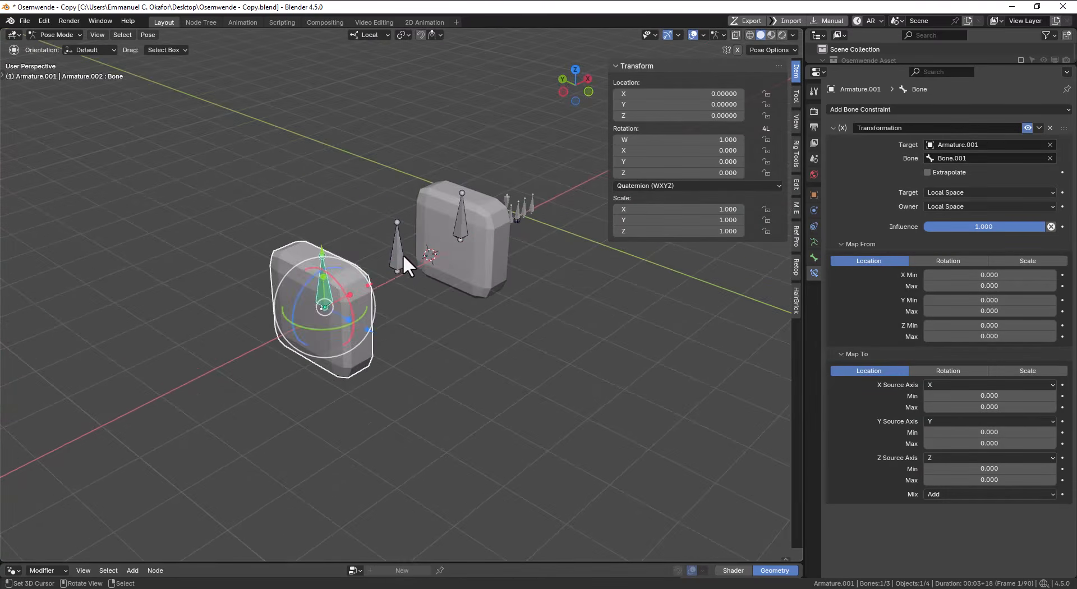
{"action": "right_click", "coordinate": [391, 256]}
{"action": "right_click", "coordinate": [323, 280]}
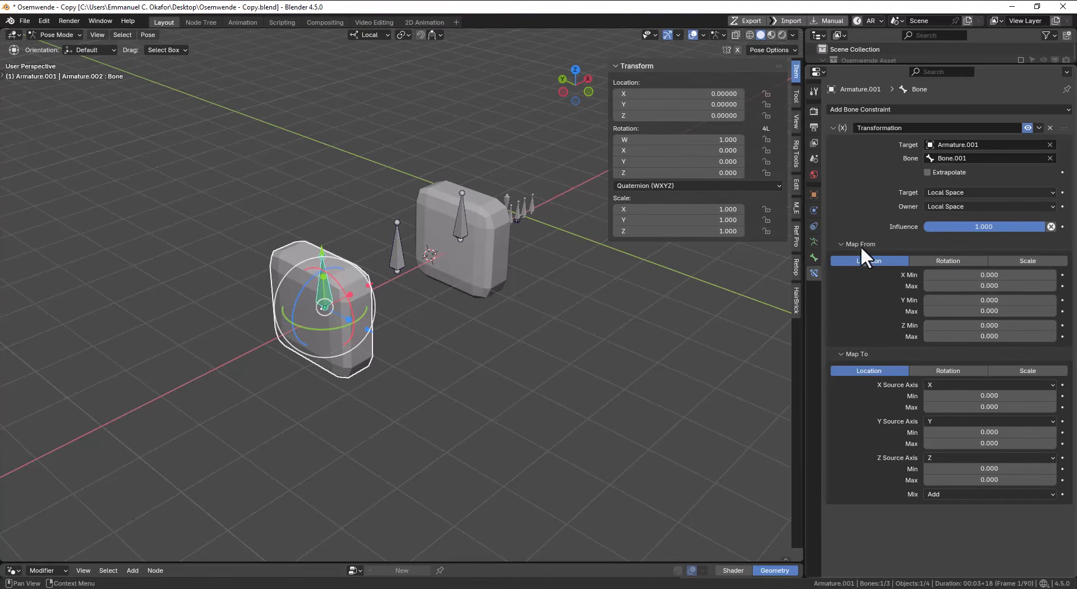
{"action": "right_click", "coordinate": [396, 245]}
{"action": "middle_click_drag", "start_coordinate": [402, 232], "coordinate": [391, 240]}
{"action": "right_click", "coordinate": [318, 276]}
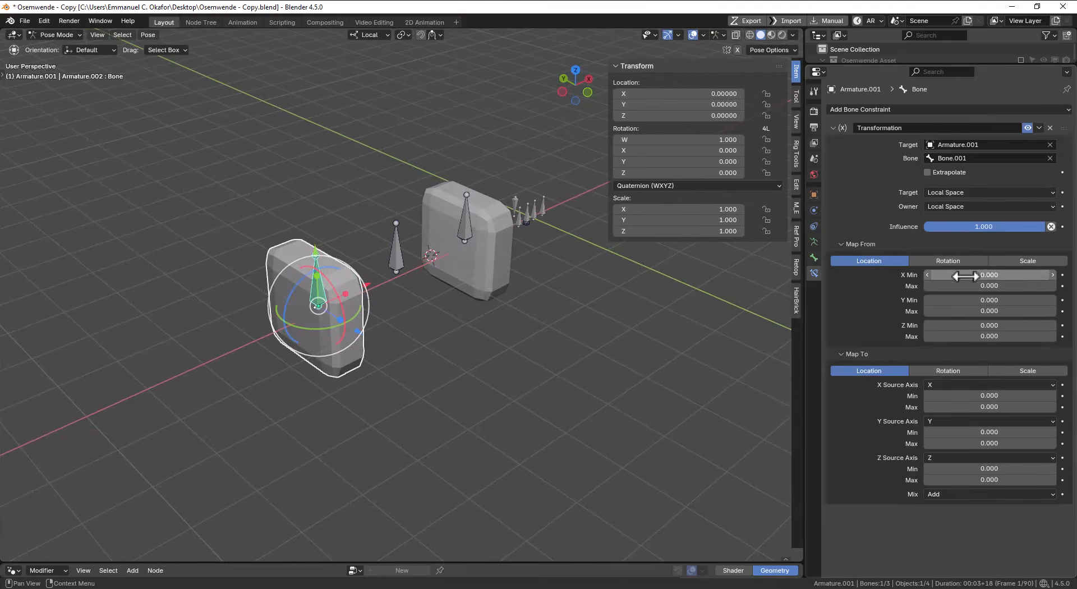
Step: Try moving the middle bone about 0.89 along its local Z axis, and undo the move
{"action": "right_click", "coordinate": [404, 233]}
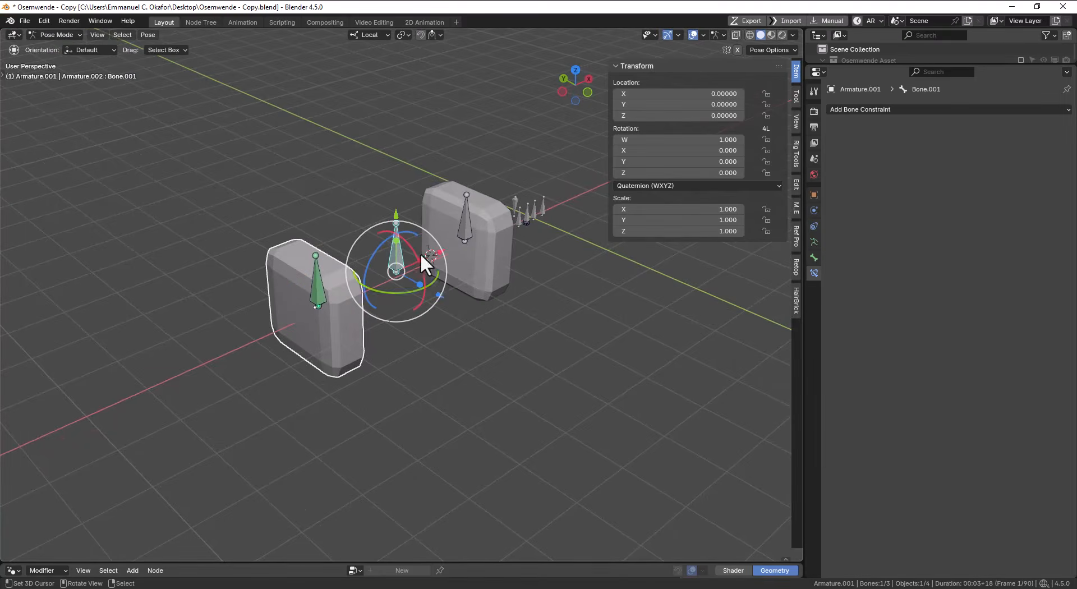
{"action": "key", "text": "g"}
{"action": "key", "text": "z"}
{"action": "left_click", "coordinate": [444, 292]}
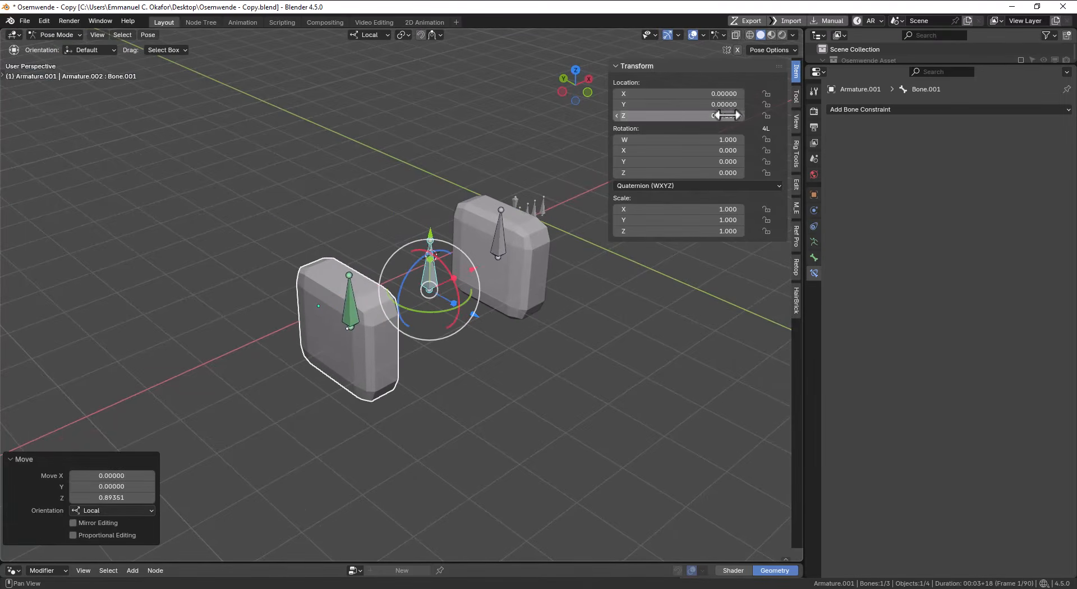
{"action": "key", "text": "ctrl+z"}
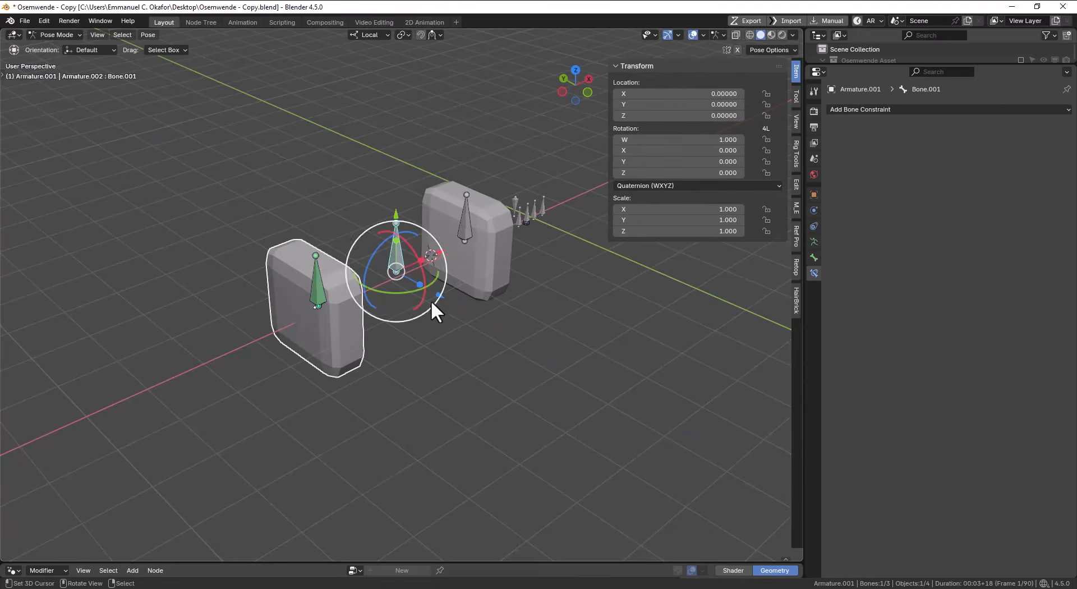
Step: Move the middle bone about 0.31 along local Z to check its Z location value, and clear the location of all bones
{"action": "key", "text": "g"}
{"action": "key", "text": "z"}
{"action": "left_click", "coordinate": [447, 301]}
{"action": "left_click", "coordinate": [712, 112]}
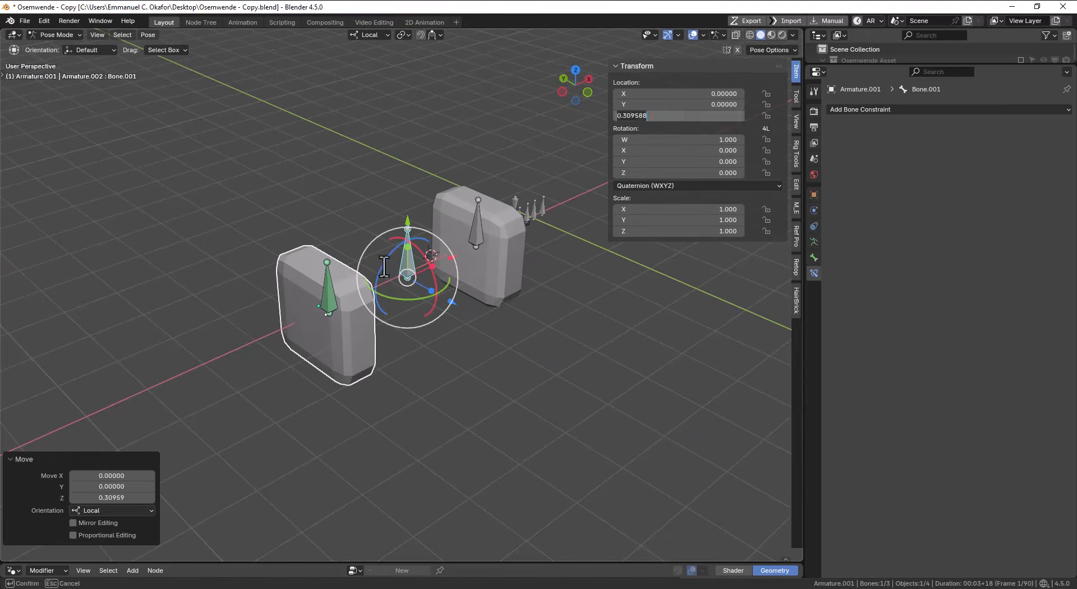
{"action": "key", "text": "Escape"}
{"action": "key", "text": "a"}
{"action": "key", "text": "alt+g"}
Step: Set the Map From location Z range of the outlined block's bone constraint to -0.1 minimum and 0.1 maximum
{"action": "left_click", "coordinate": [308, 281]}
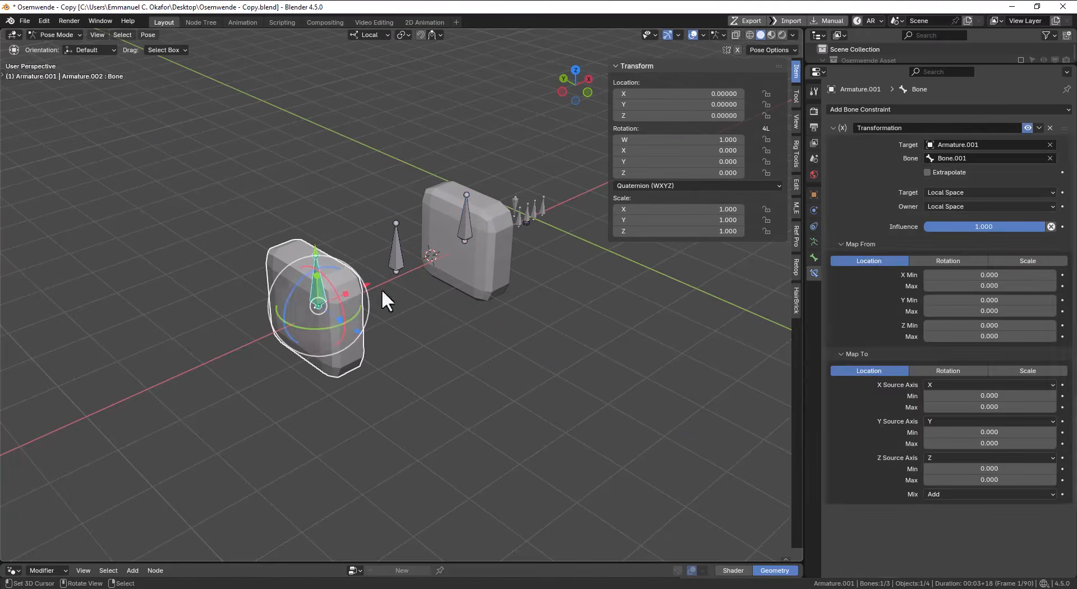
{"action": "left_click", "coordinate": [982, 337]}
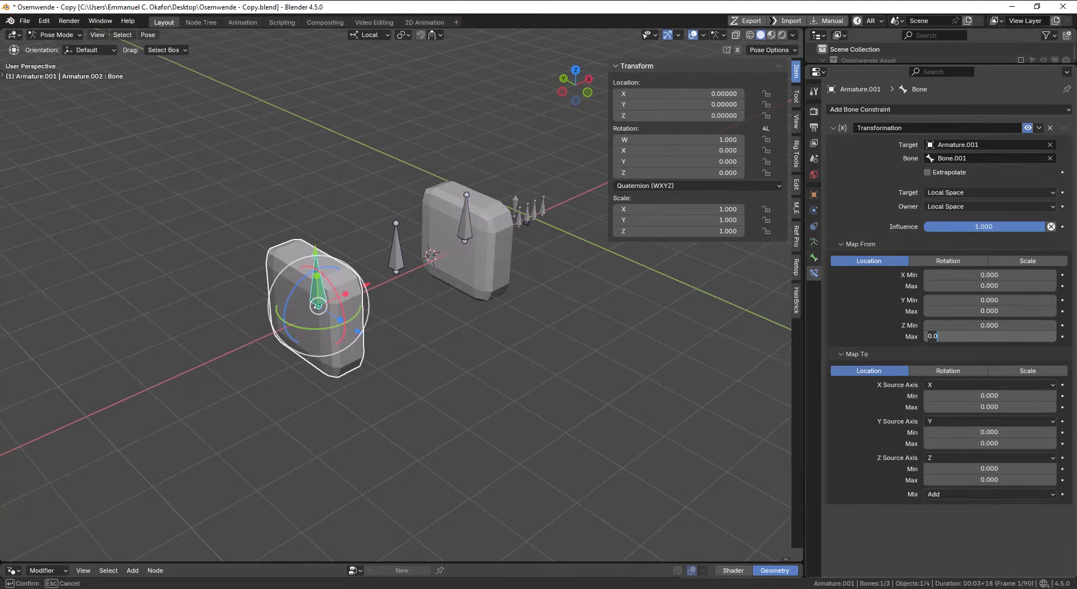
{"action": "key", "text": "BackSpace"}
{"action": "type", "text": ".1"}
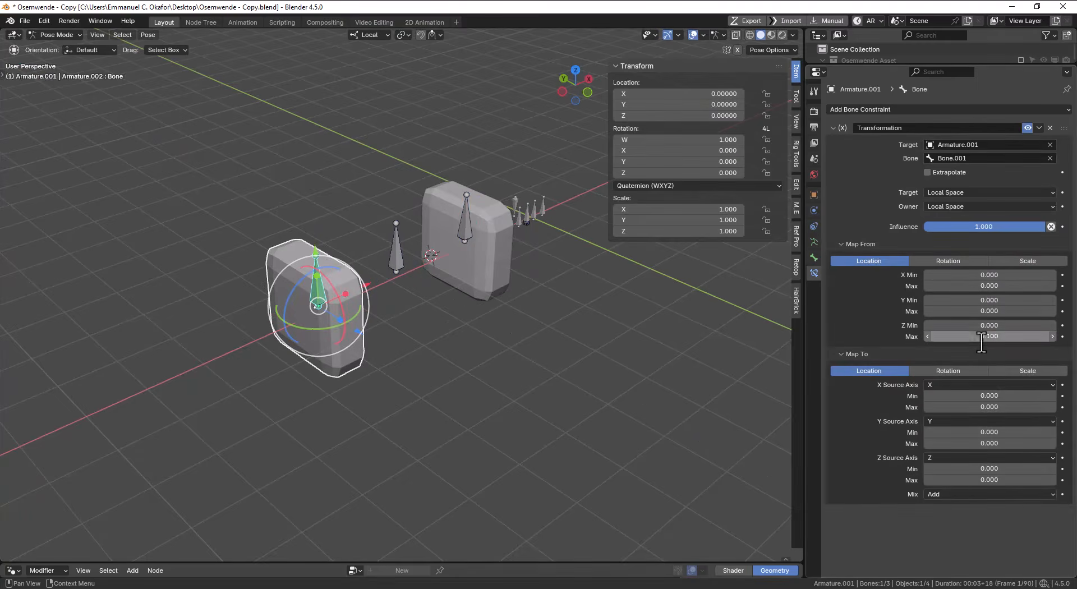
{"action": "key", "text": "Return"}
{"action": "left_click", "coordinate": [1008, 327]}
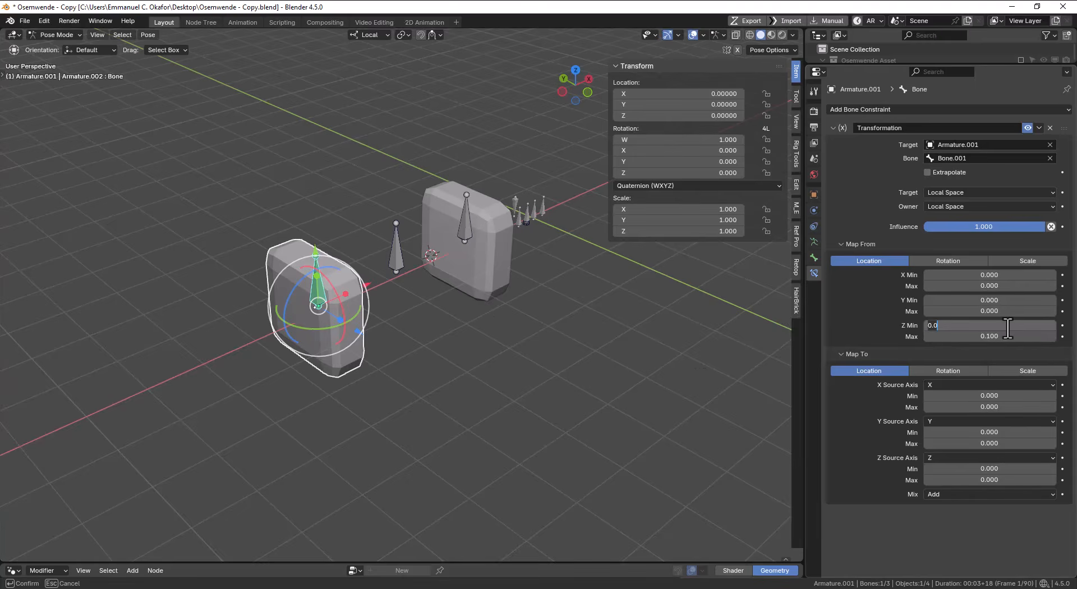
{"action": "type", "text": "-0"}
{"action": "type", "text": ".1"}
{"action": "key", "text": "Return"}
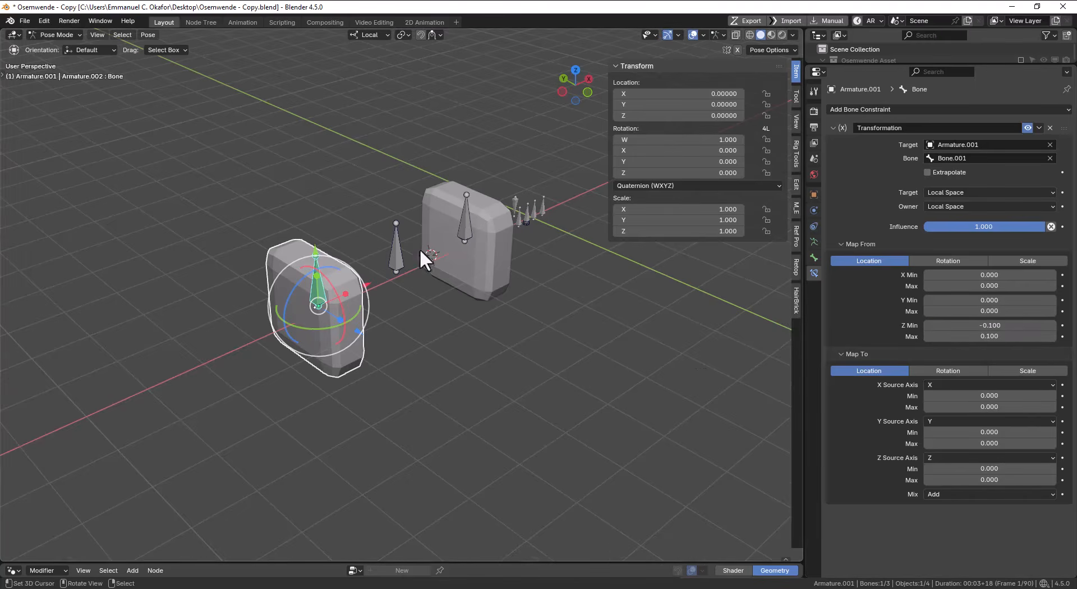
Step: Set the constraint's Map To location X range to -45 minimum and 45 maximum
{"action": "middle_click_drag", "start_coordinate": [420, 248], "coordinate": [432, 240]}
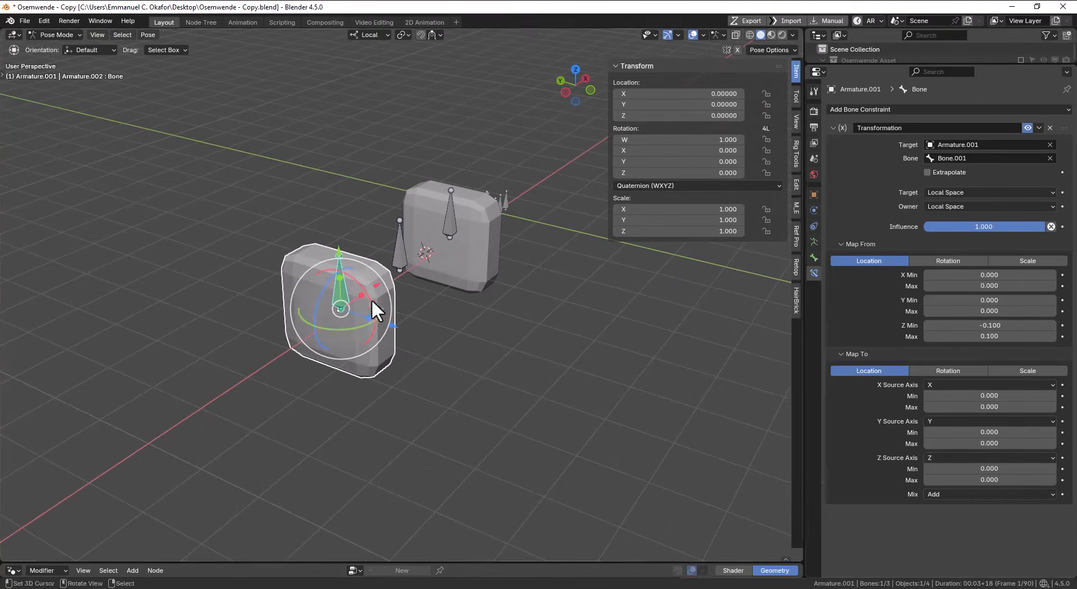
{"action": "left_click", "coordinate": [998, 407]}
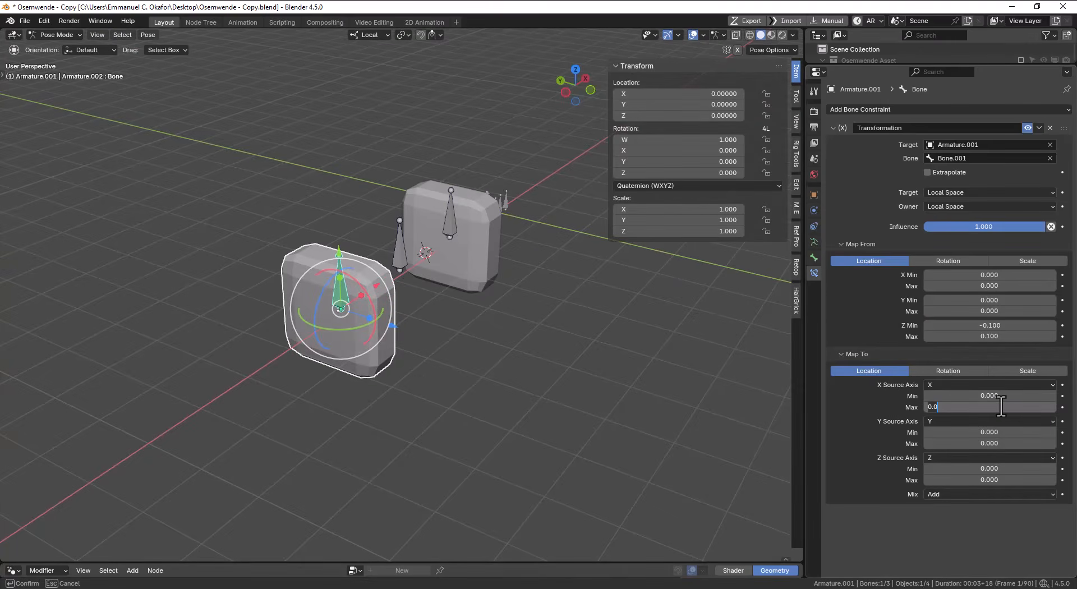
{"action": "type", "text": "45"}
{"action": "left_click", "coordinate": [999, 396]}
{"action": "type", "text": "-"}
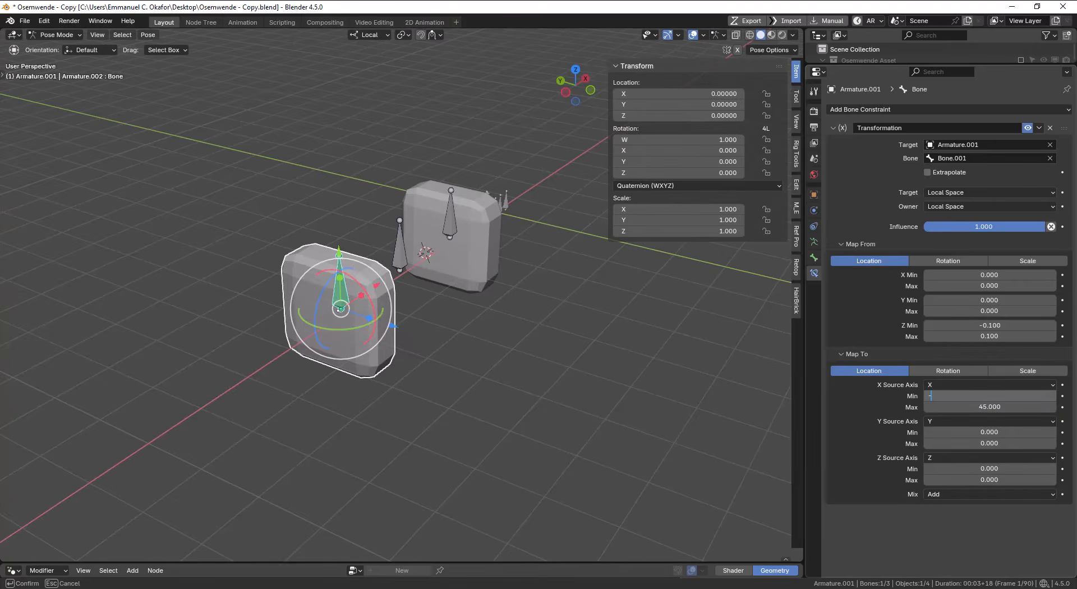
{"action": "type", "text": "45"}
{"action": "key", "text": "Return"}
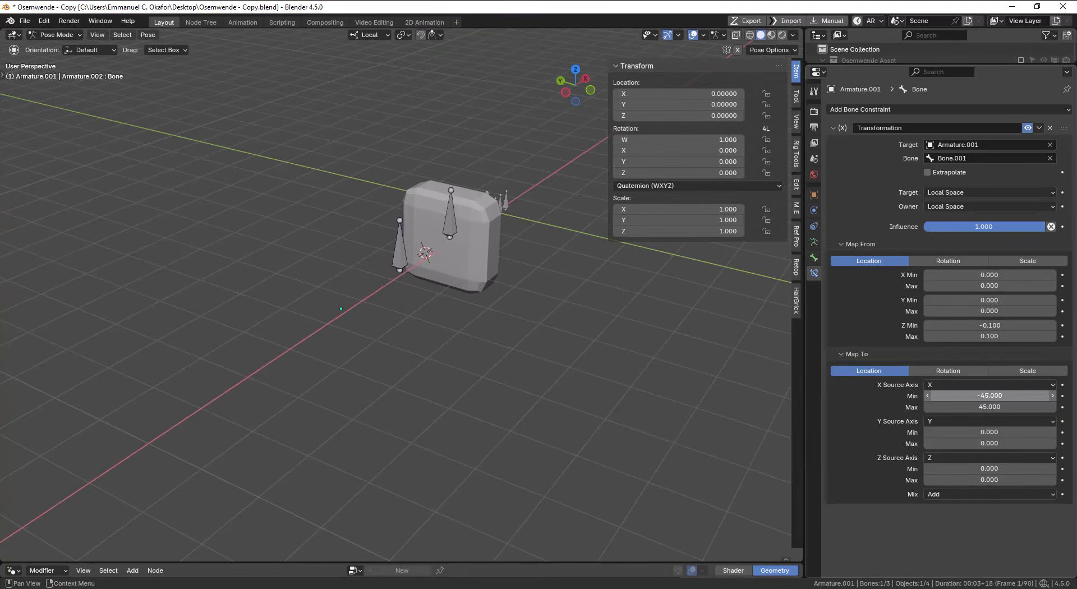
Step: Switch Map To to Rotation and set its X range to -45° minimum and 45° maximum
{"action": "left_click", "coordinate": [960, 370]}
{"action": "left_click", "coordinate": [1007, 420]}
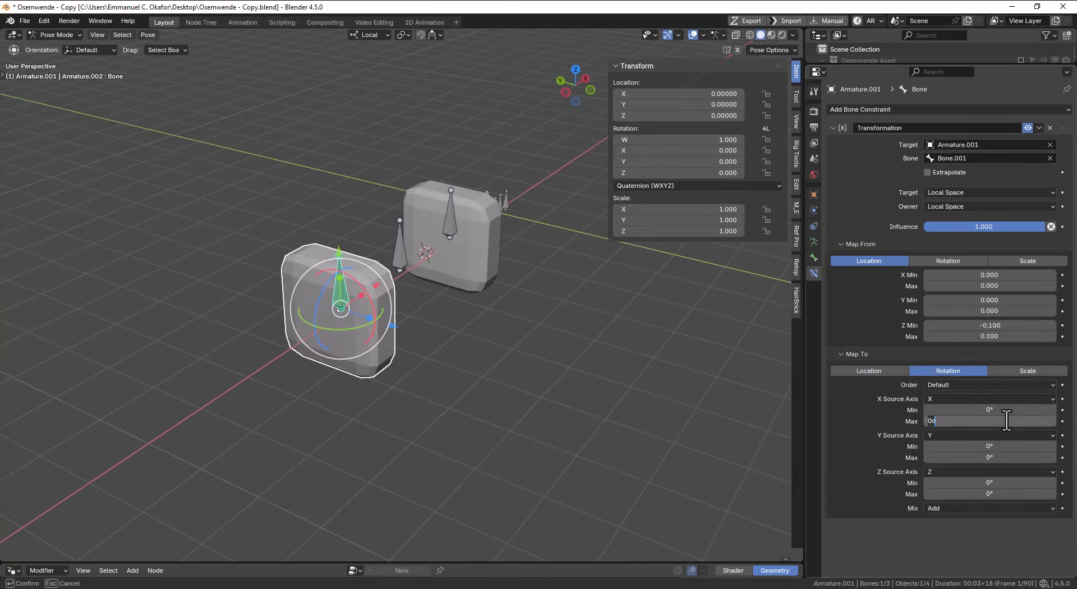
{"action": "type", "text": "45"}
{"action": "key", "text": "Return"}
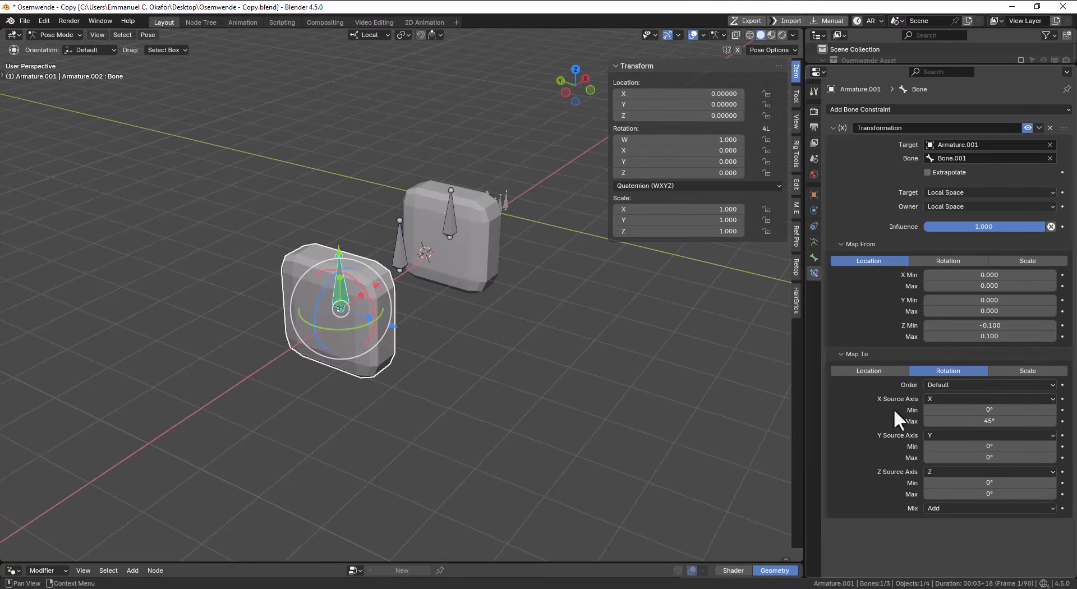
{"action": "left_click", "coordinate": [989, 410]}
{"action": "type", "text": "-45"}
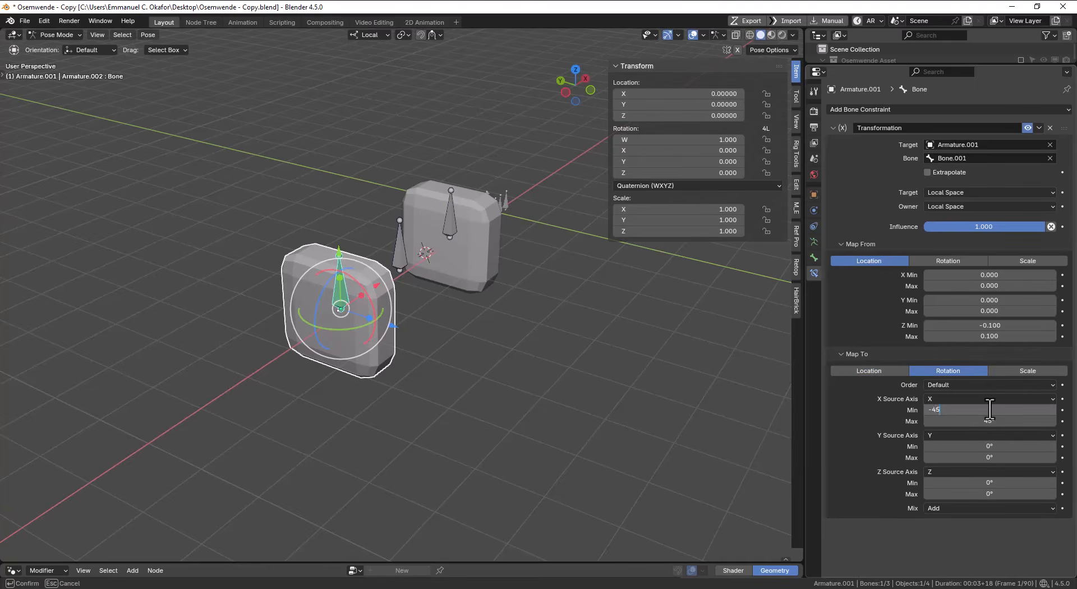
{"action": "key", "text": "Return"}
Step: Try moving the middle bone along its local Z axis to test the rotation mapping, and undo the move
{"action": "key", "text": "a"}
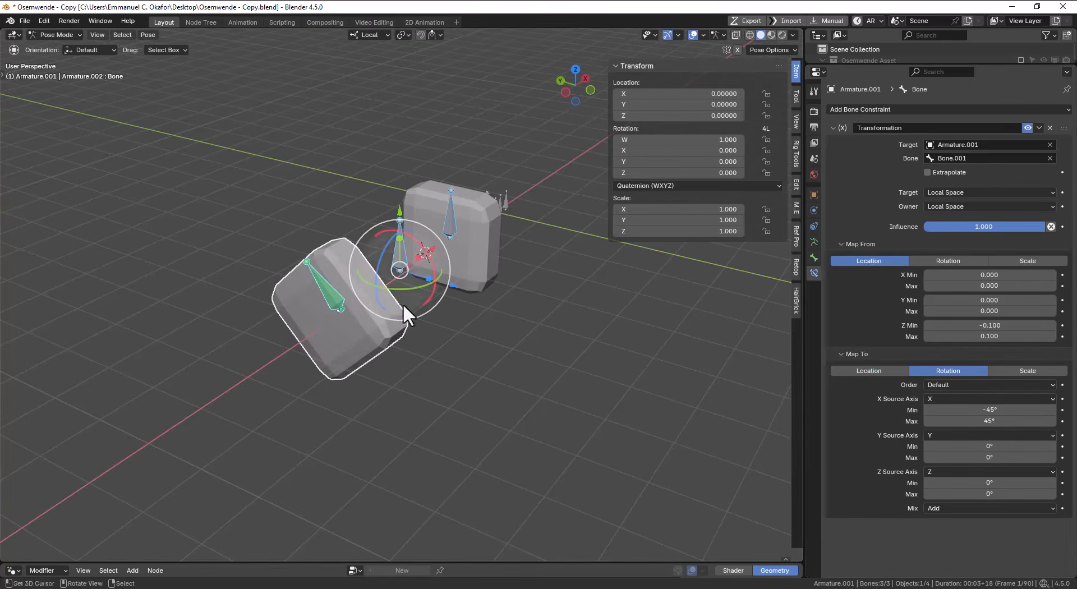
{"action": "mouse_move", "coordinate": [402, 304]}
{"action": "middle_mouse_down"}
{"action": "mouse_move", "coordinate": [433, 298]}
{"action": "mouse_move", "coordinate": [395, 305]}
{"action": "middle_mouse_up"}
{"action": "key", "text": "alt+a"}
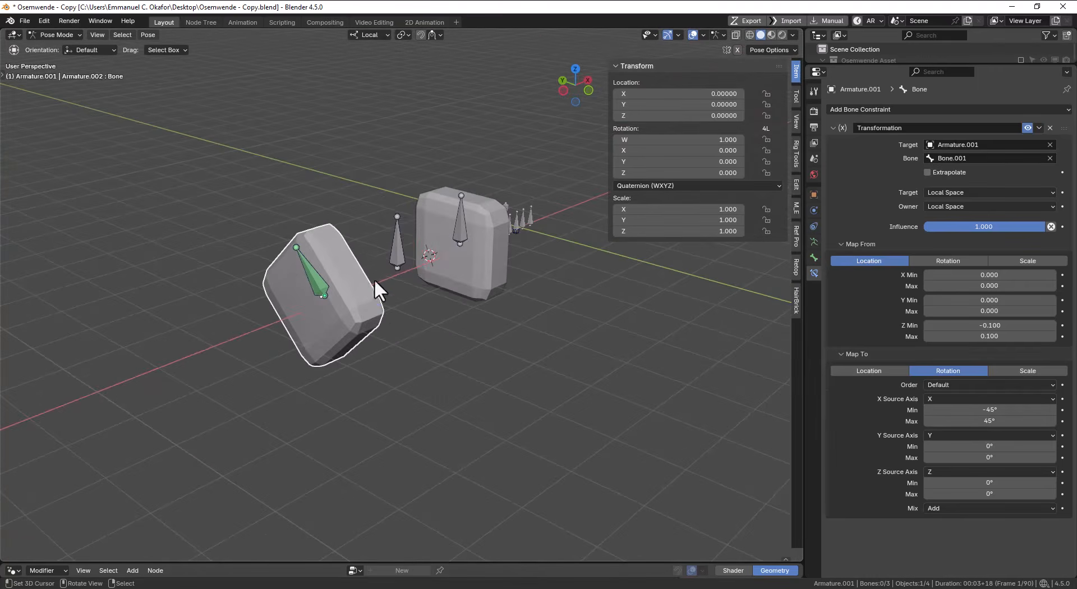
{"action": "left_click", "coordinate": [396, 253]}
{"action": "key", "text": "g"}
{"action": "key", "text": "z"}
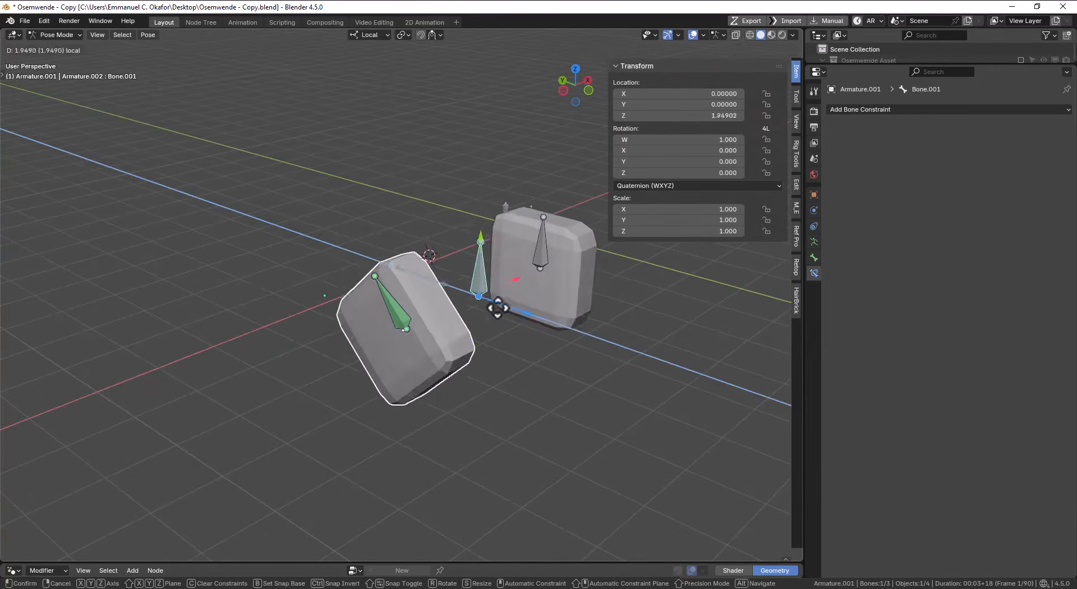
{"action": "left_click", "coordinate": [488, 312]}
{"action": "key", "text": "ctrl+z"}
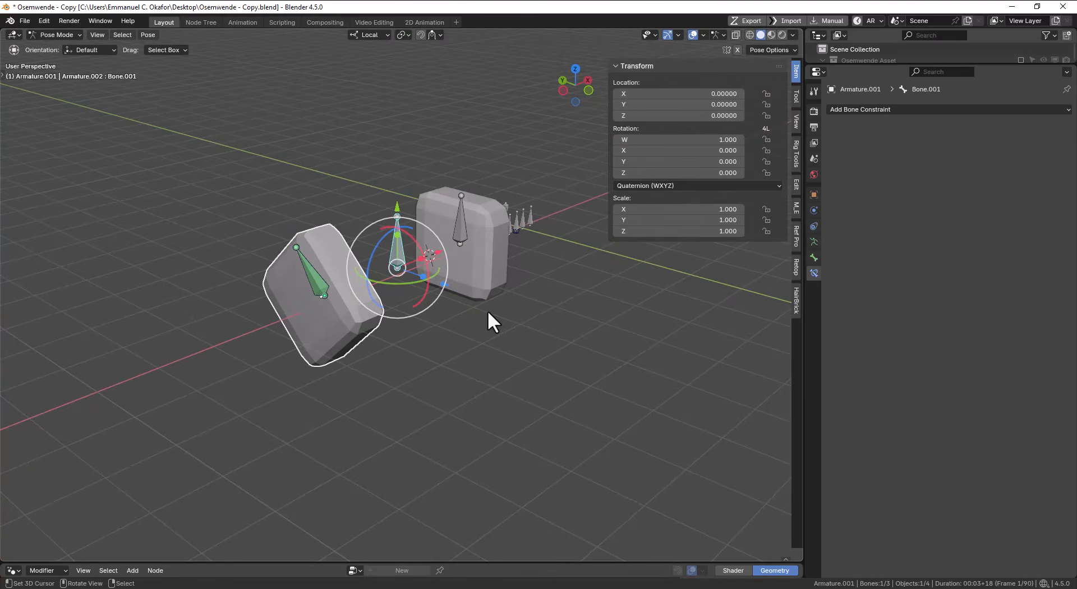
Step: Select the constrained bone in the outlined block and examine its rotation and mapping settings from several angles
{"action": "middle_click_drag", "start_coordinate": [432, 296], "coordinate": [480, 273]}
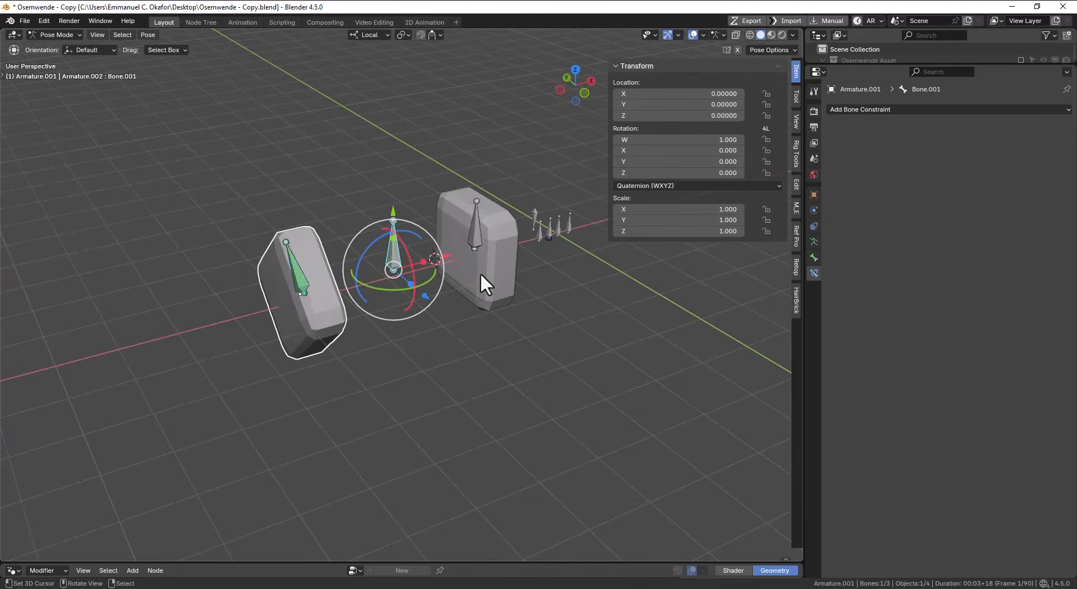
{"action": "key", "text": "a"}
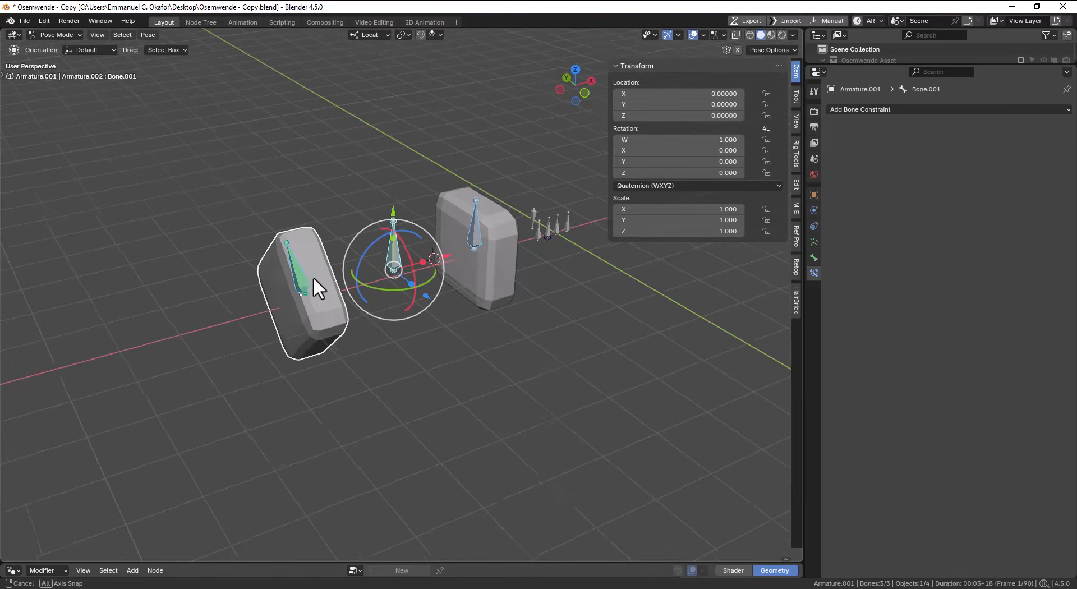
{"action": "middle_click_drag", "start_coordinate": [313, 277], "coordinate": [311, 288]}
{"action": "left_click", "coordinate": [329, 288]}
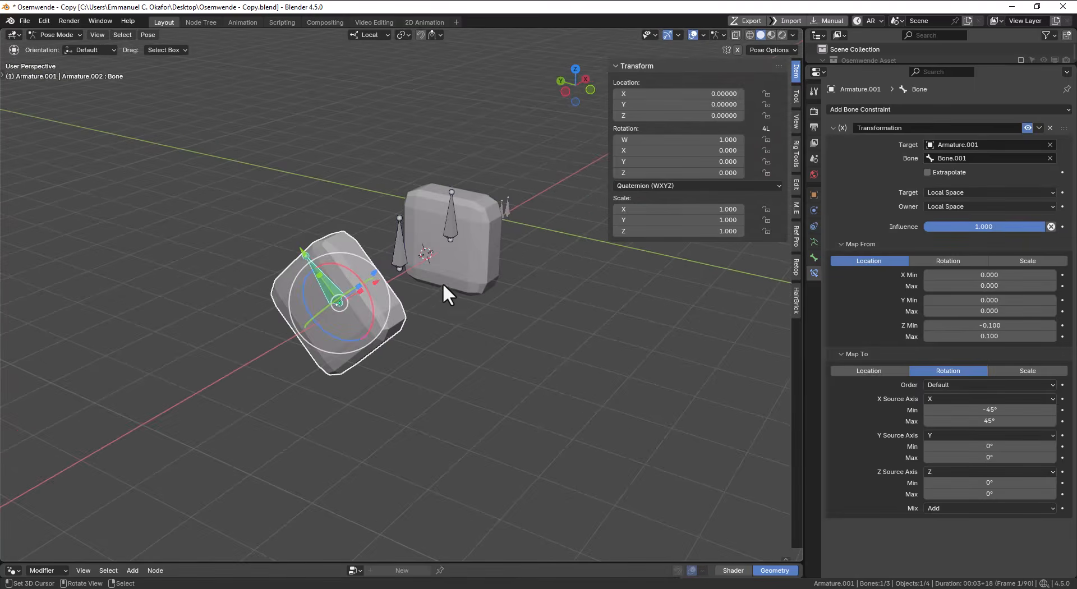
{"action": "middle_click_drag", "start_coordinate": [443, 283], "coordinate": [402, 278]}
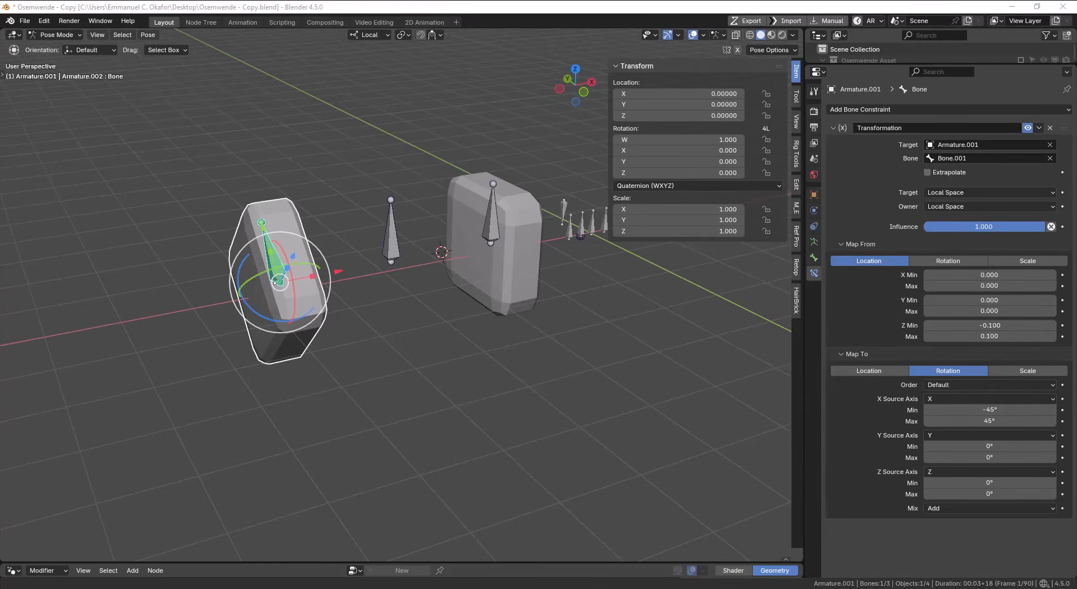
{"action": "middle_click_drag", "start_coordinate": [214, 234], "coordinate": [221, 231]}
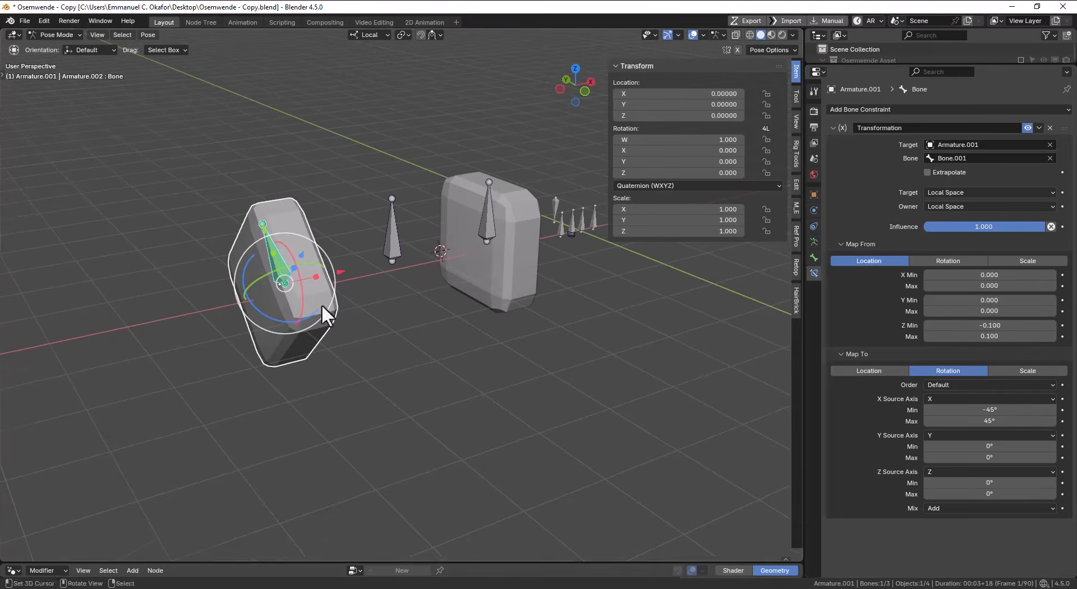
Step: Examine the constrained bone's rotation mapping from several angles, including the available X and Y Source Axis options
{"action": "middle_click_drag", "start_coordinate": [322, 308], "coordinate": [308, 270]}
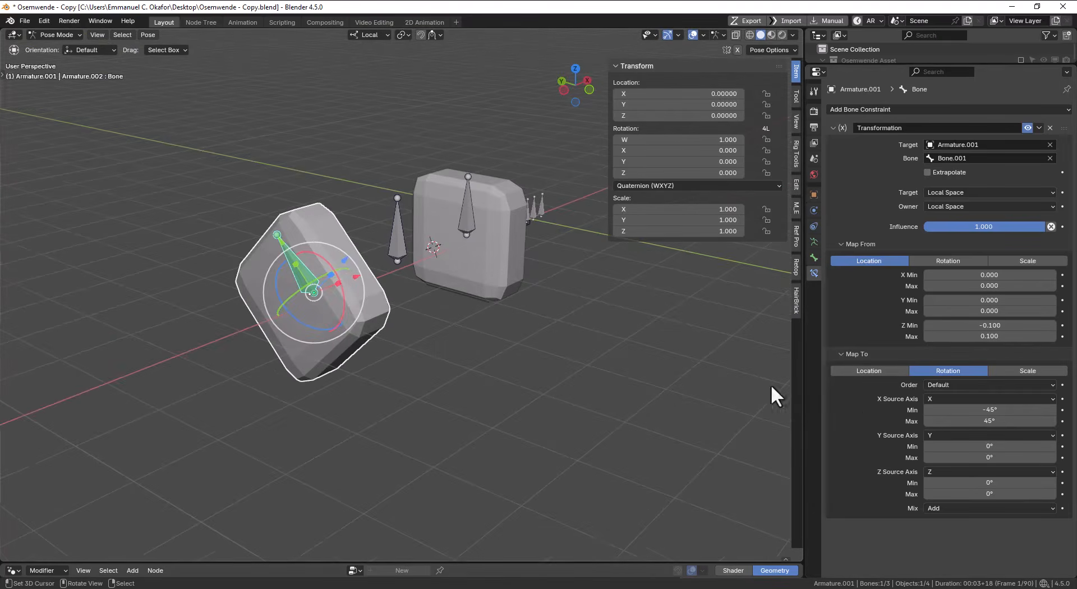
{"action": "middle_click_drag", "start_coordinate": [502, 327], "coordinate": [493, 327]}
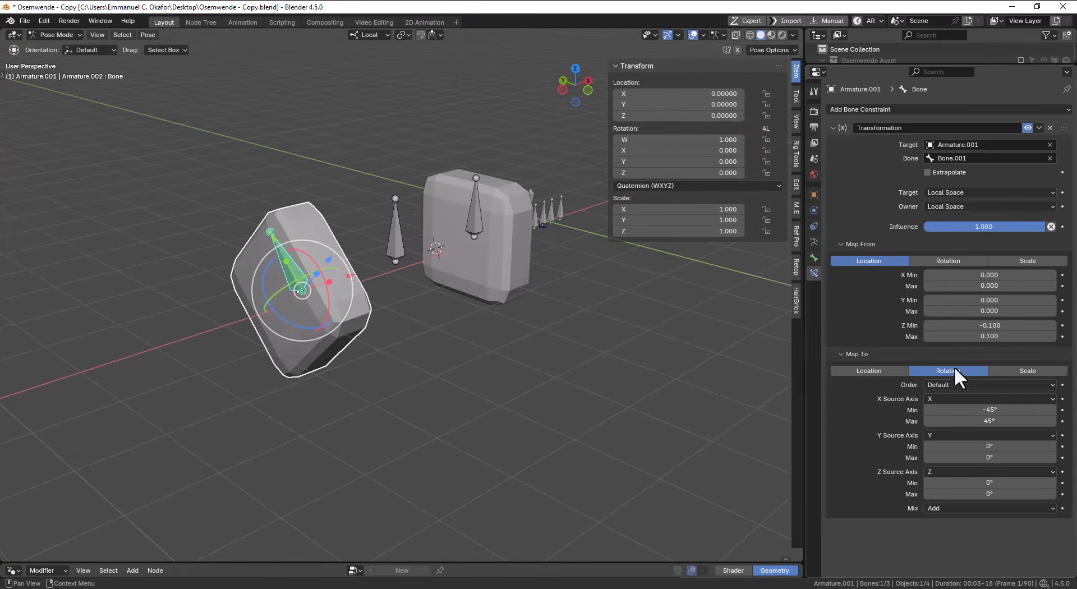
{"action": "left_click", "coordinate": [951, 399]}
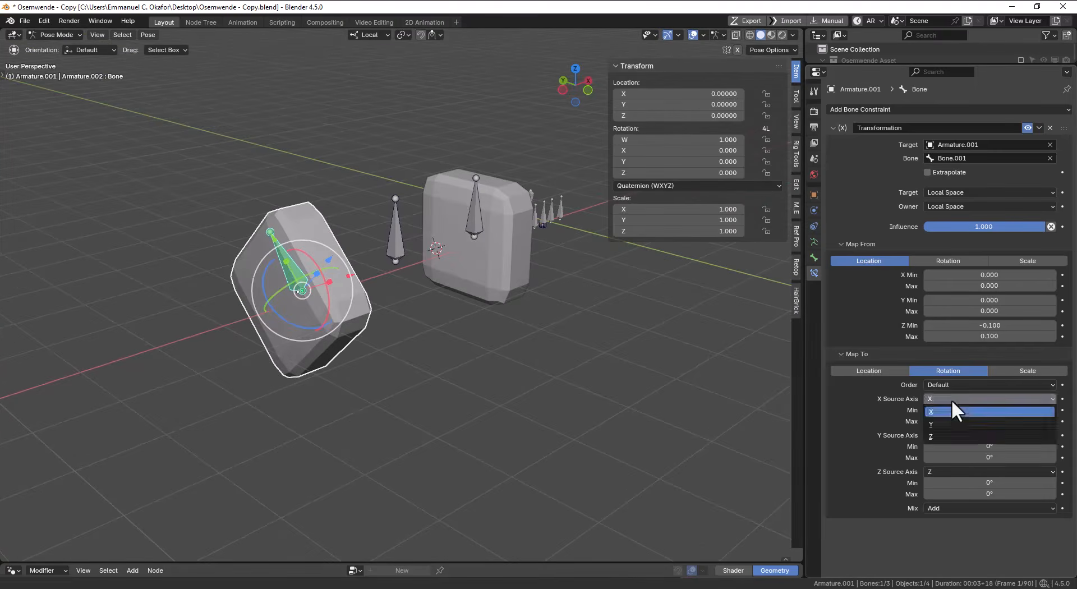
{"action": "left_click", "coordinate": [951, 399]}
{"action": "left_click", "coordinate": [954, 435]}
{"action": "left_click", "coordinate": [955, 438]}
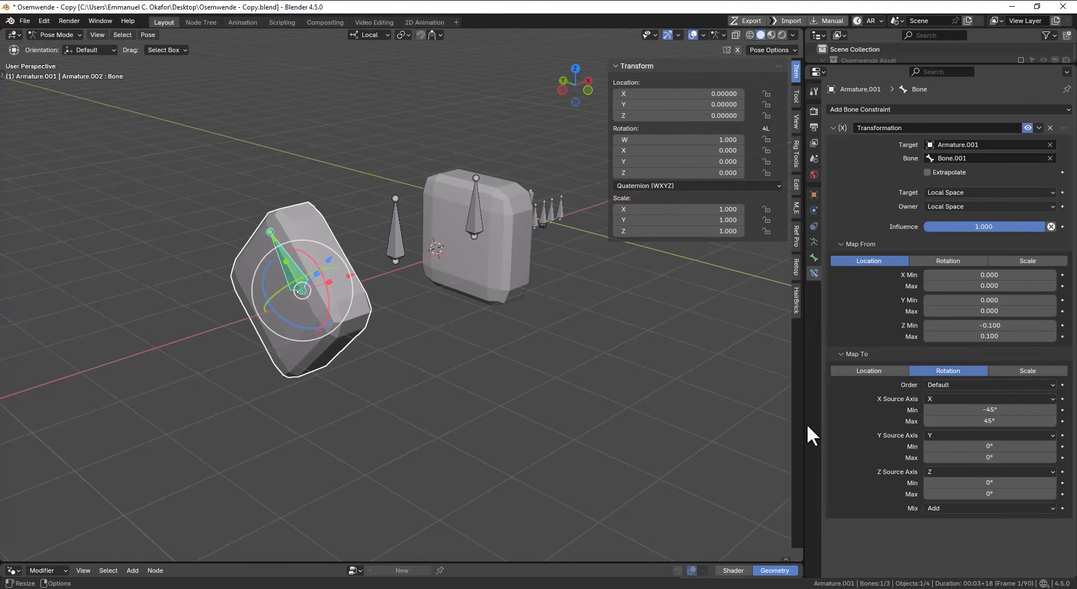
{"action": "middle_click_drag", "start_coordinate": [472, 335], "coordinate": [415, 314]}
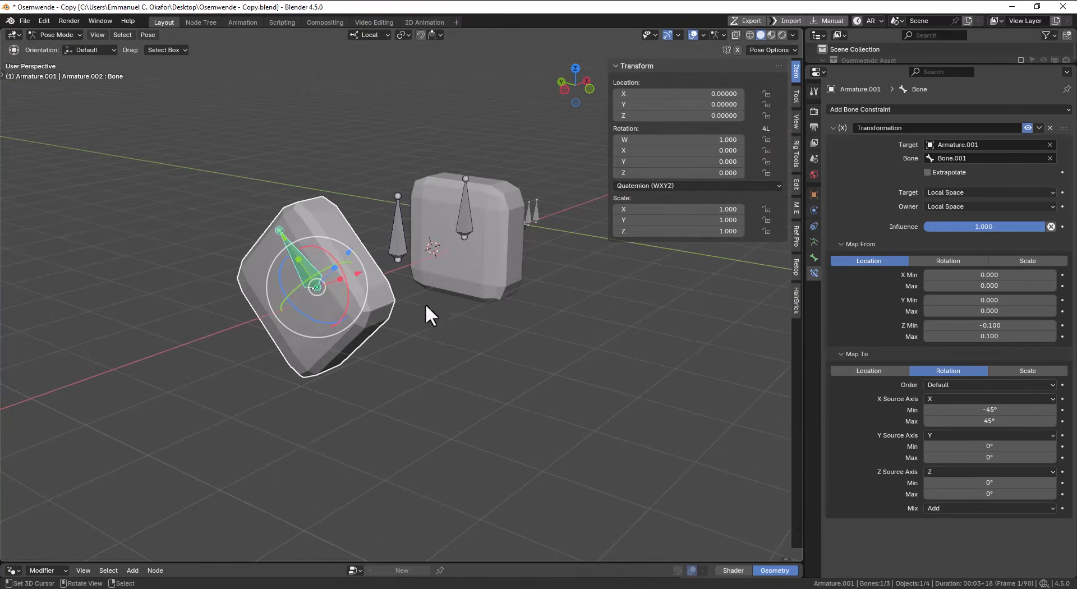
{"action": "middle_click_drag", "start_coordinate": [425, 305], "coordinate": [391, 305]}
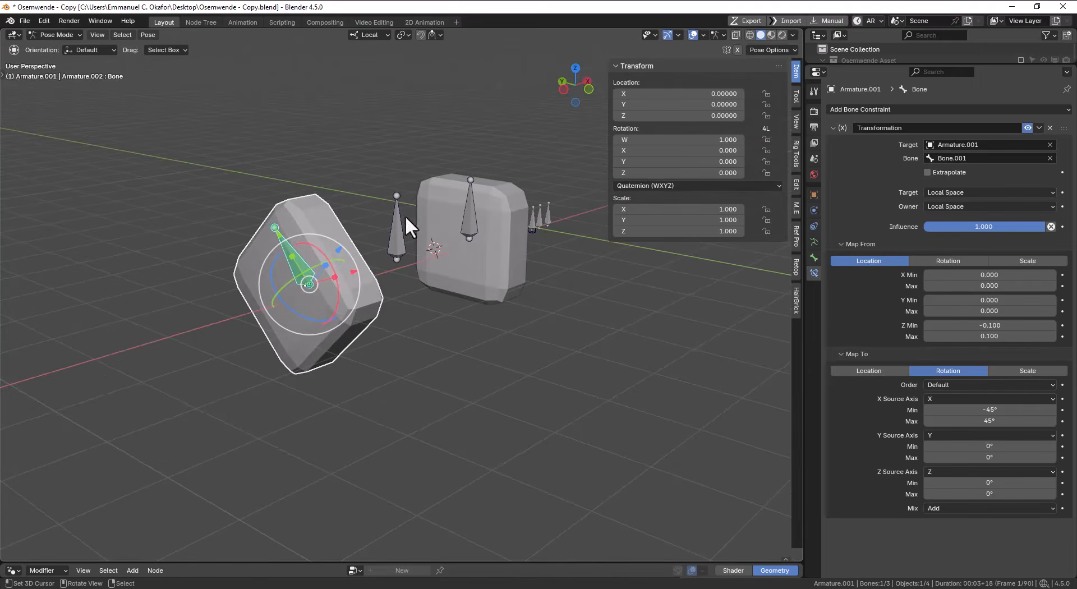
Step: Disable the Transformation constraint and rotate the bone by about 198° around its local X axis
{"action": "left_click", "coordinate": [1028, 128]}
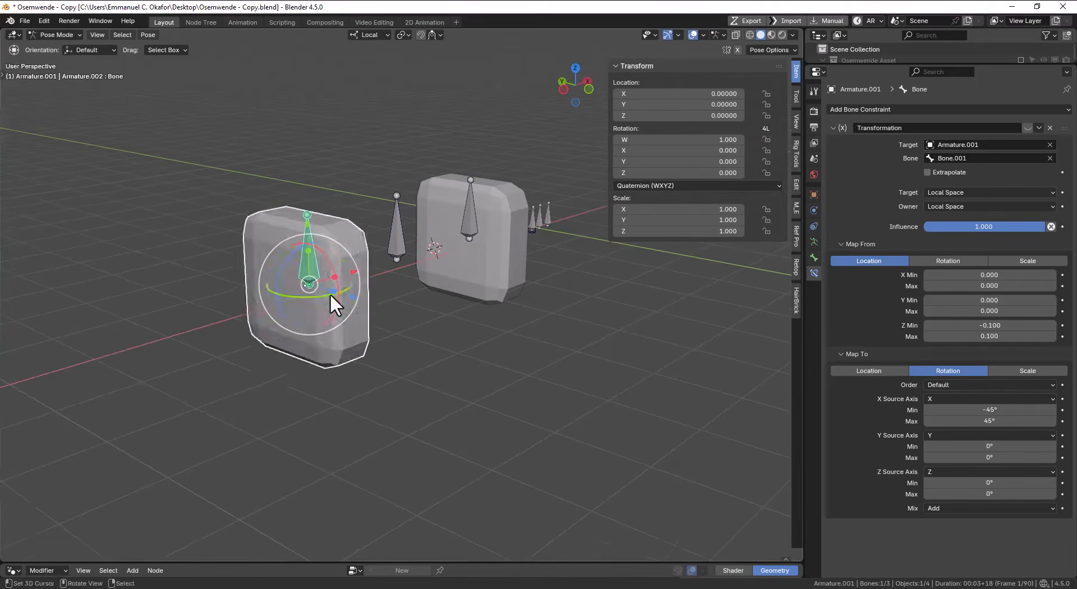
{"action": "key", "text": "r"}
{"action": "key", "text": "x"}
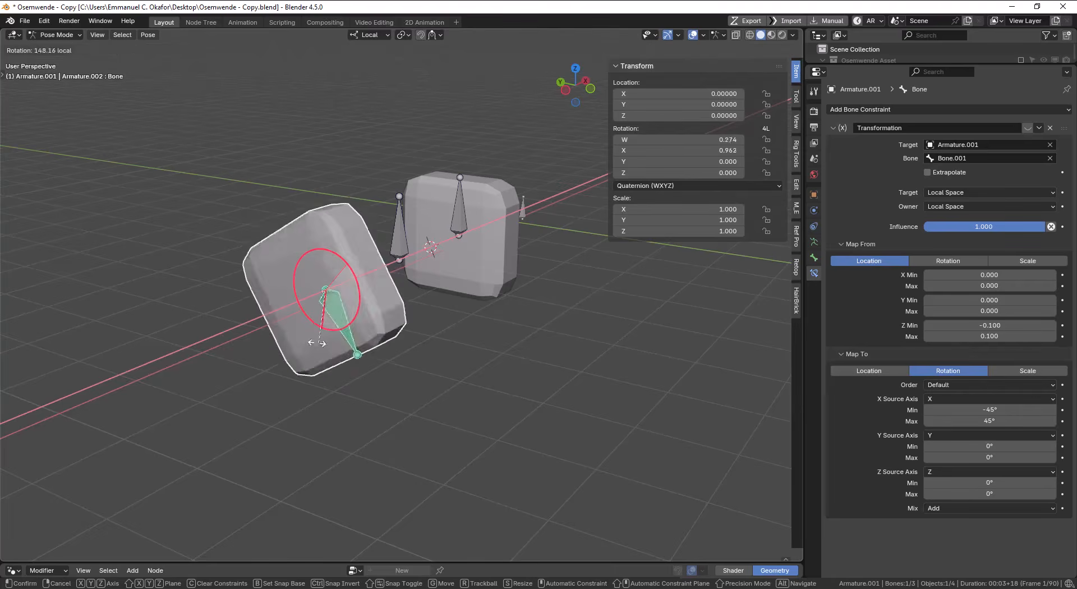
{"action": "left_click", "coordinate": [284, 318]}
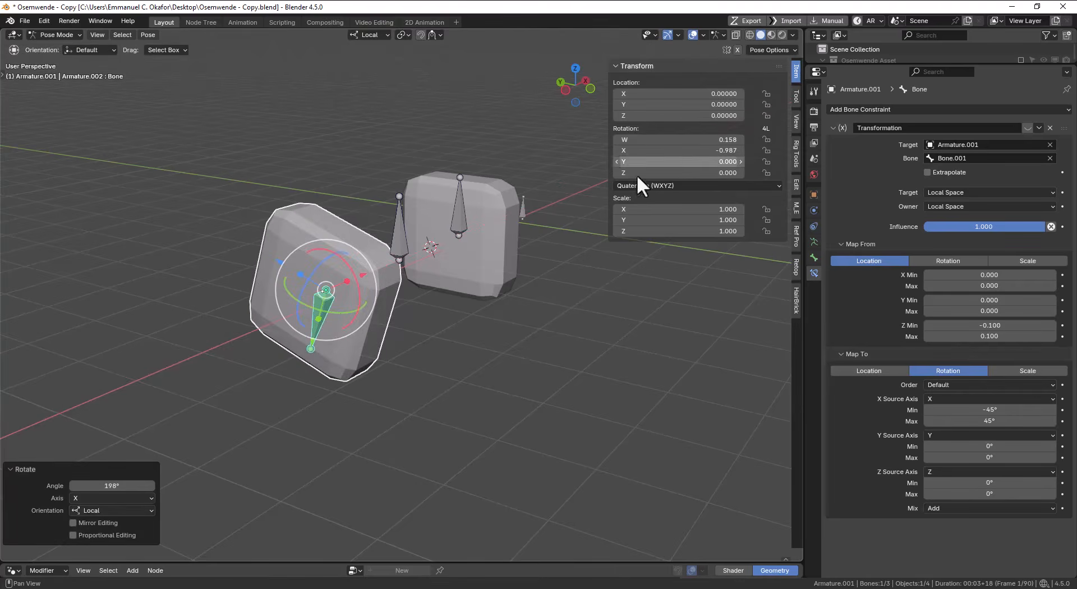
{"action": "middle_click_drag", "start_coordinate": [412, 340], "coordinate": [396, 351]}
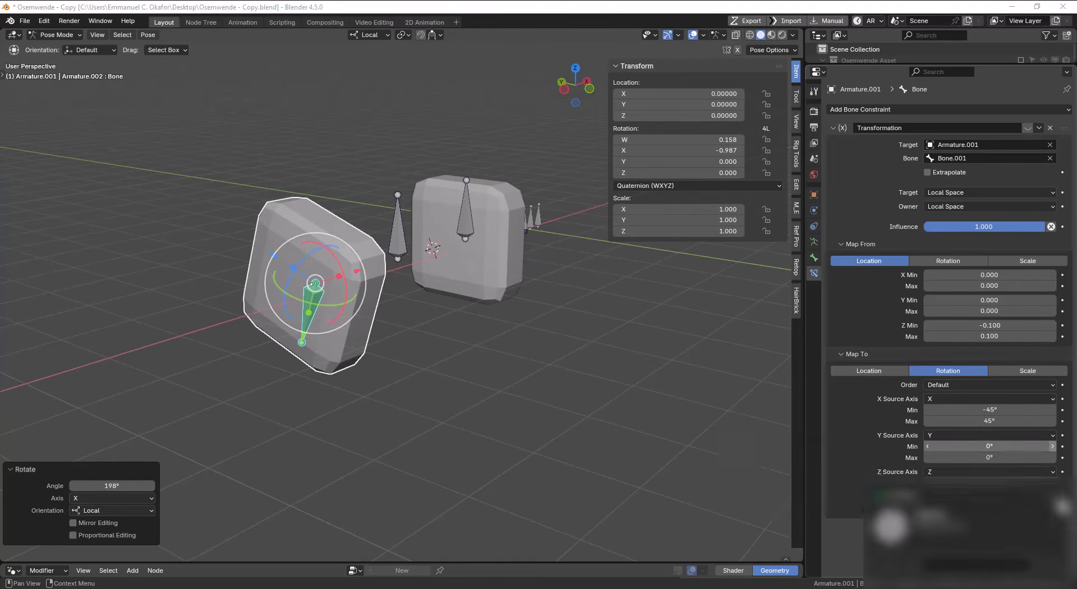
Step: Set the rotation mapping's X Source Axis to Z and enable Extrapolate on the Transformation constraint
{"action": "left_click", "coordinate": [941, 399]}
{"action": "left_click", "coordinate": [936, 438]}
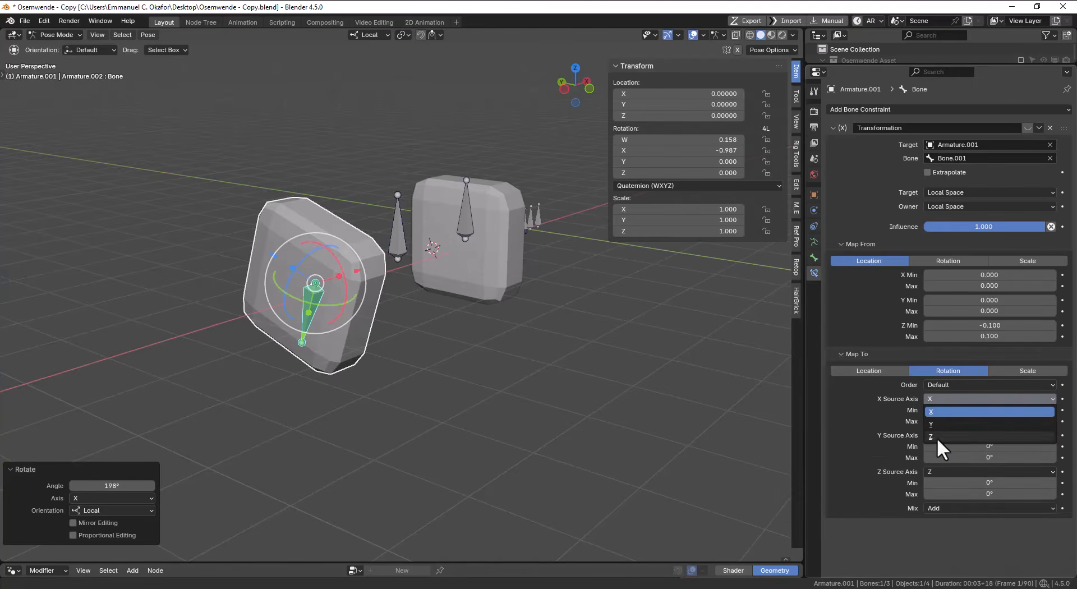
Step: Clear the constrained bone's rotation and re-enable its Transformation constraint
{"action": "key", "text": "alt+r"}
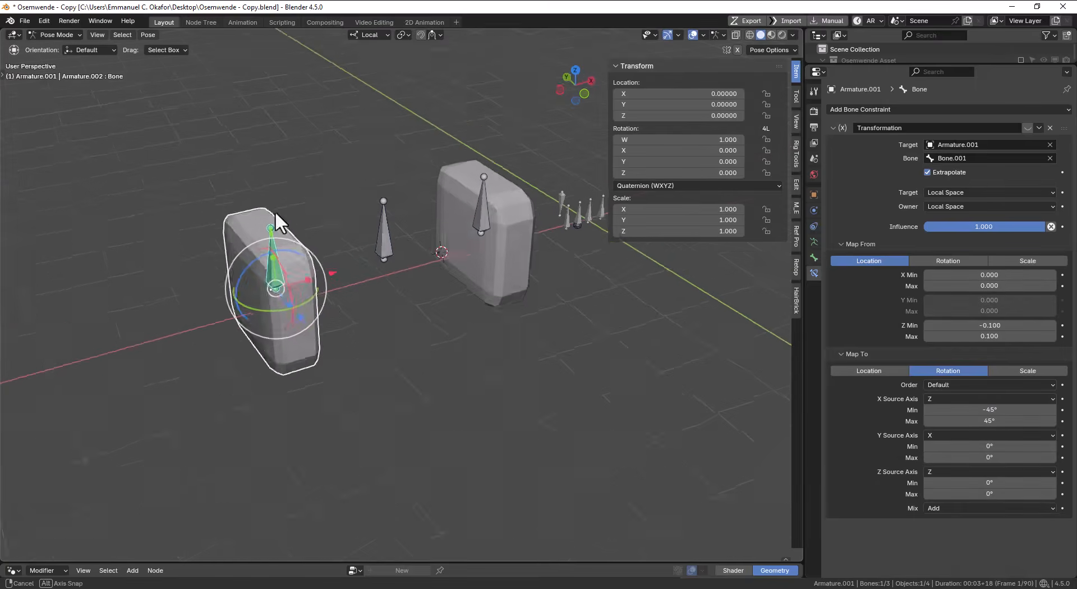
{"action": "left_click", "coordinate": [1025, 127]}
{"action": "middle_click_drag", "start_coordinate": [291, 253], "coordinate": [396, 269]}
Step: Clear the locations of all bones and try moving the middle bone about -2.68 along its local Z axis
{"action": "key", "text": "a"}
{"action": "key", "text": "alt+g"}
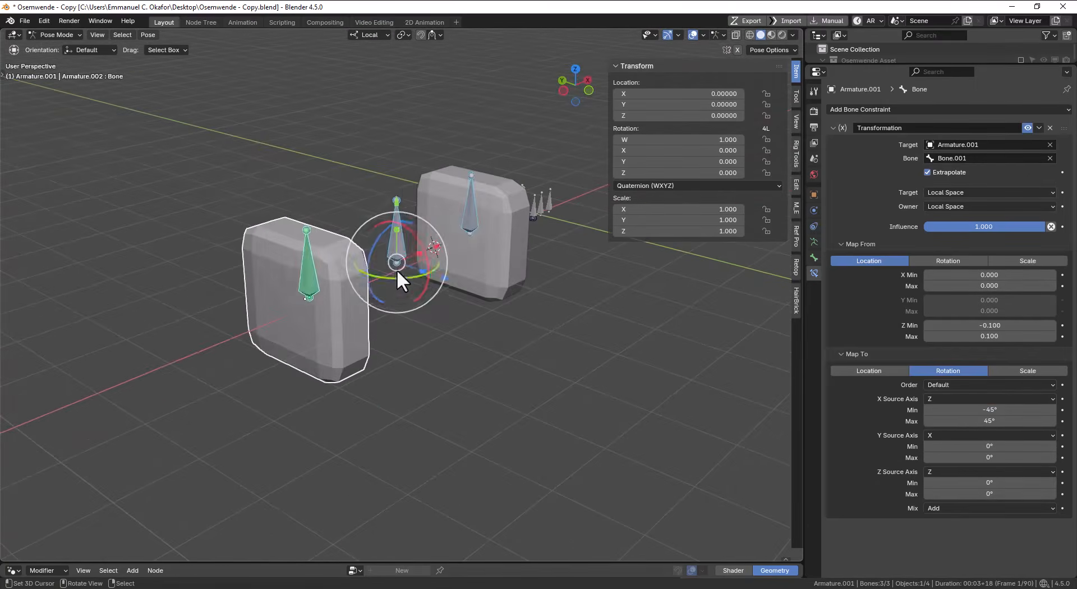
{"action": "left_click", "coordinate": [395, 238]}
{"action": "key", "text": "g"}
{"action": "key", "text": "z"}
{"action": "key", "text": "z"}
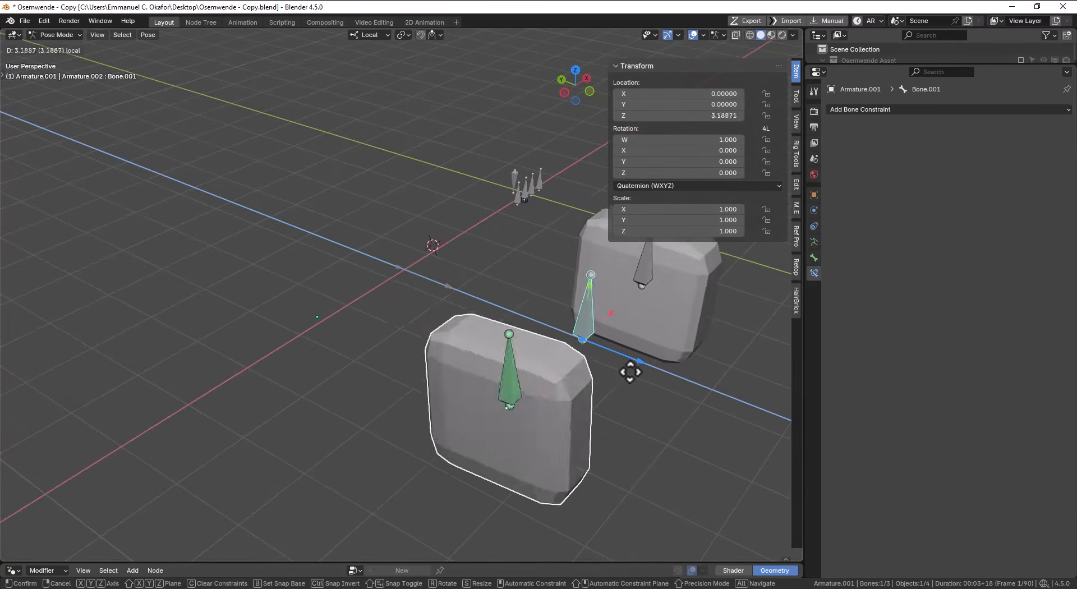
{"action": "left_click", "coordinate": [322, 253]}
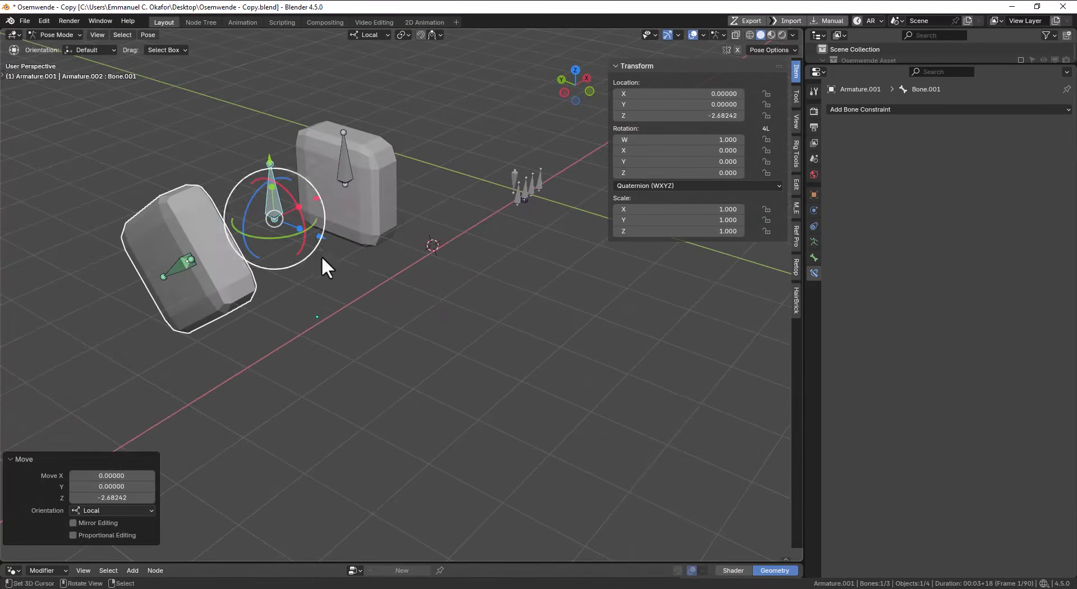
Step: Set the constrained bone's Map To rotation X range to -5° minimum and 5° maximum
{"action": "middle_click_drag", "start_coordinate": [321, 255], "coordinate": [370, 321]}
{"action": "left_click", "coordinate": [371, 323]}
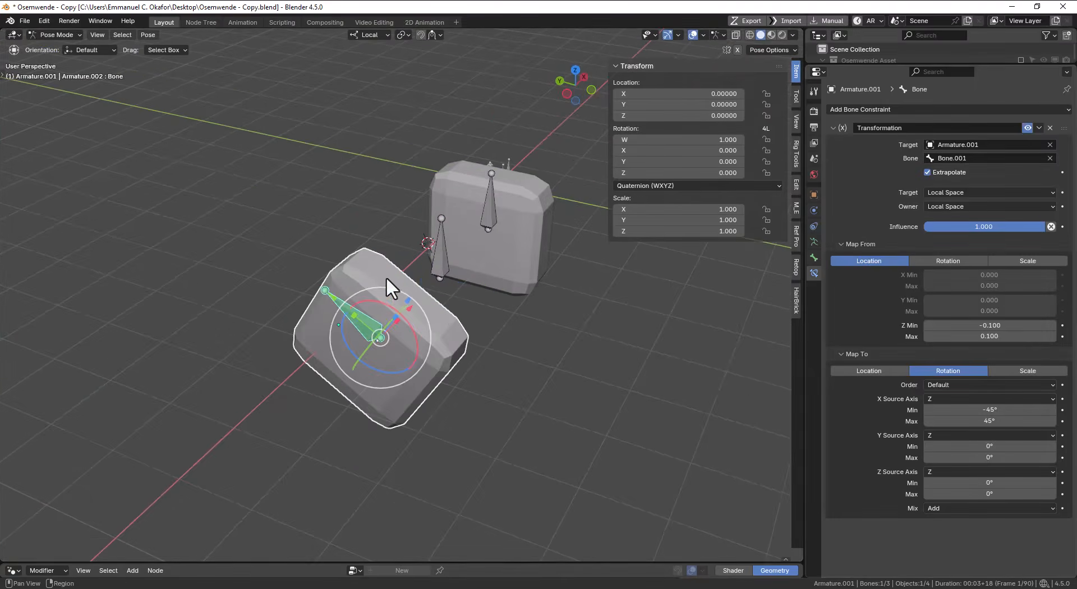
{"action": "middle_click_drag", "start_coordinate": [386, 277], "coordinate": [446, 305]}
{"action": "left_click", "coordinate": [1019, 414]}
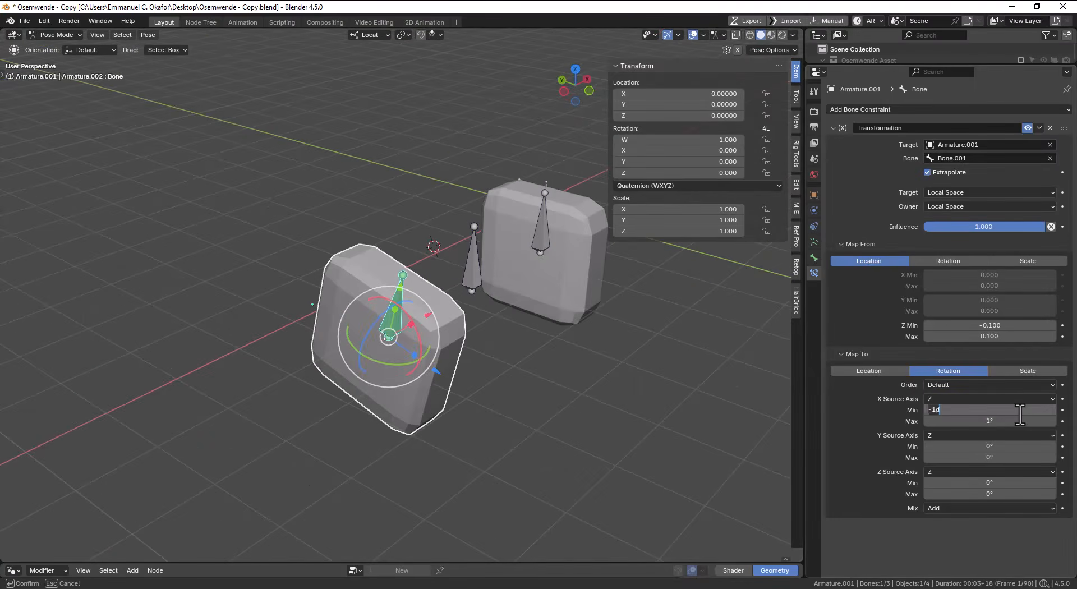
{"action": "type", "text": "-1"}
{"action": "key", "text": "BackSpace"}
{"action": "type", "text": "5"}
{"action": "key", "text": "Return"}
{"action": "left_click", "coordinate": [1020, 421]}
{"action": "type", "text": "5"}
{"action": "key", "text": "Return"}
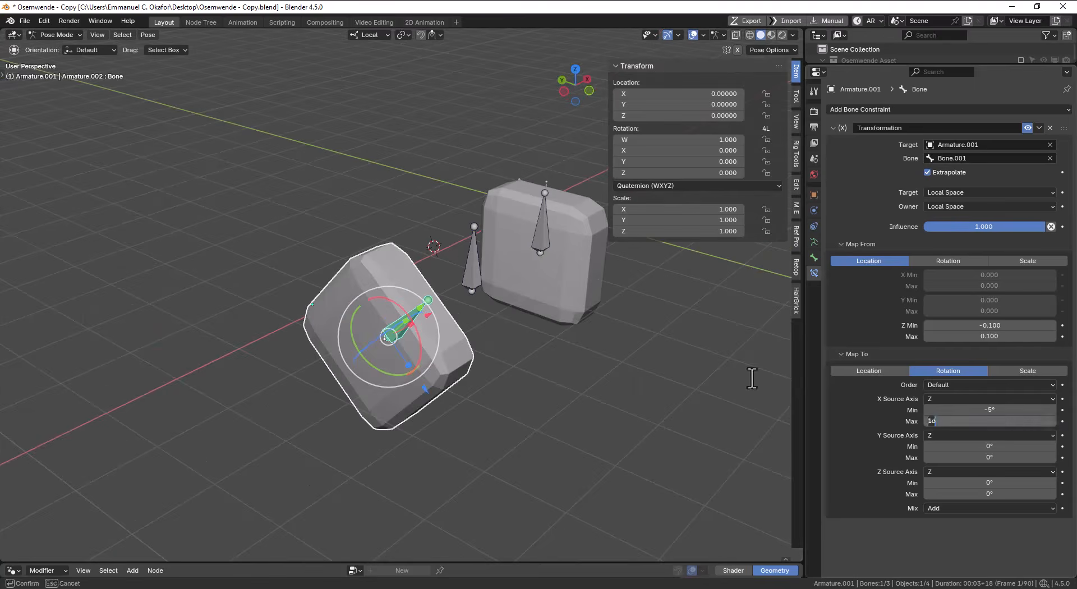
Step: Try moving the middle bone about -2.06 along its local Z axis, and clear the locations of all bones
{"action": "key", "text": "a"}
{"action": "key", "text": "alt+g"}
{"action": "left_click", "coordinate": [405, 250]}
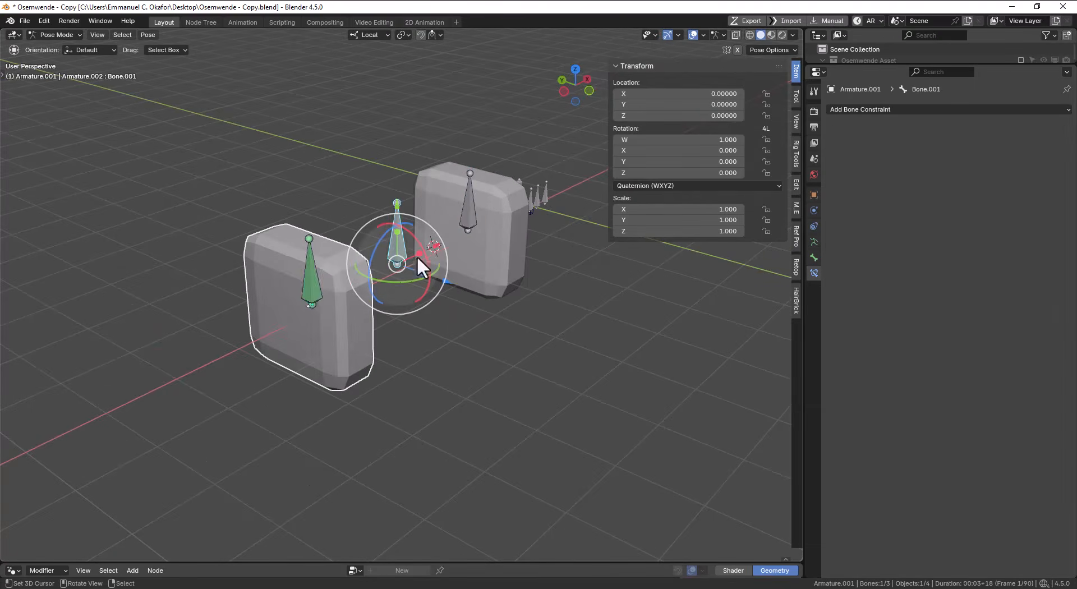
{"action": "key", "text": "g"}
{"action": "key", "text": "z"}
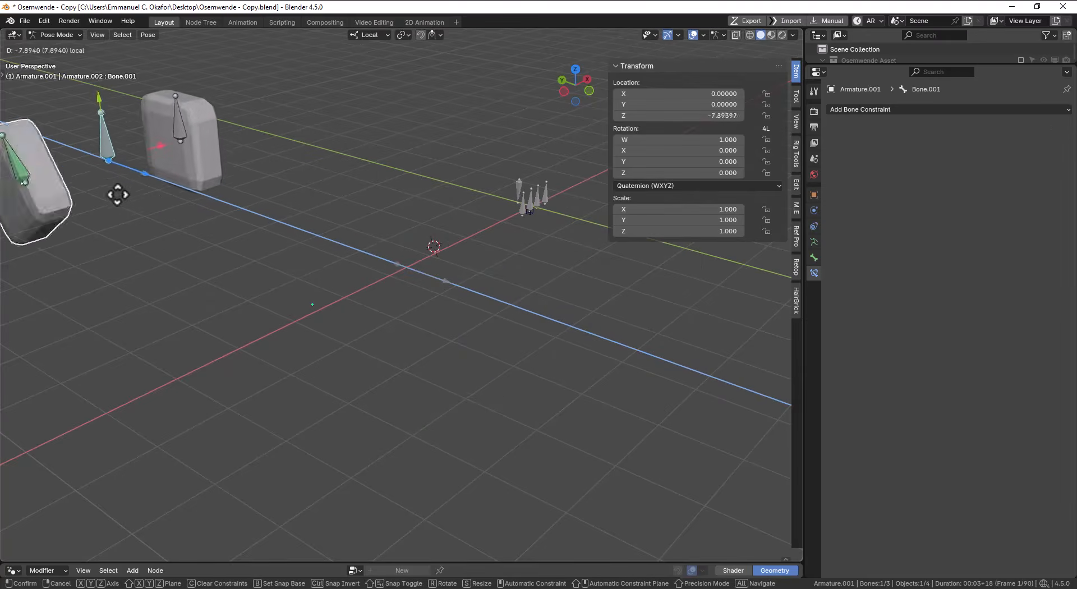
{"action": "left_click", "coordinate": [336, 300]}
{"action": "key", "text": "a"}
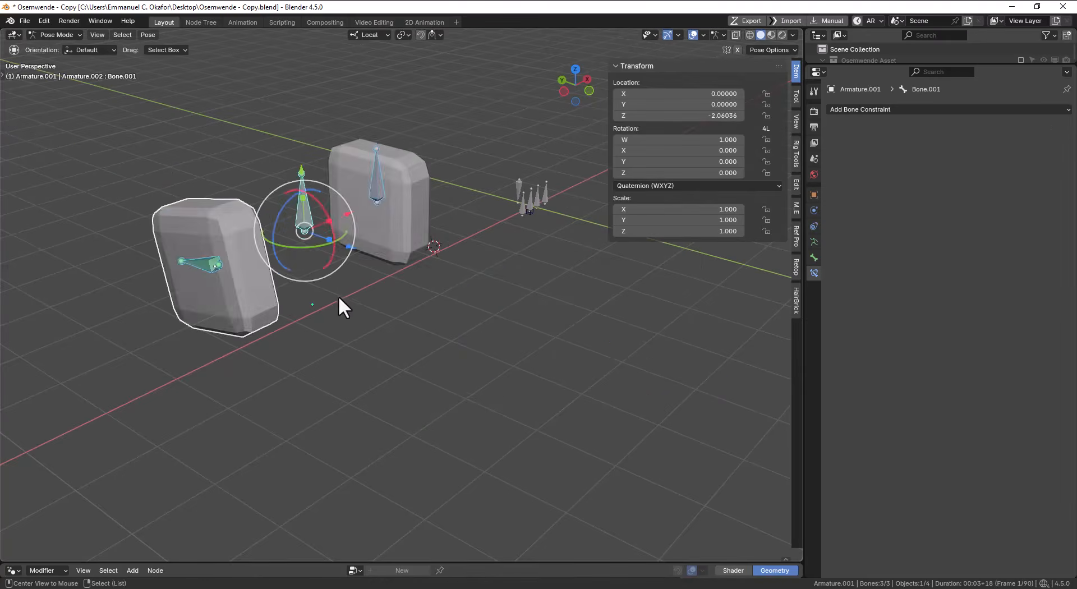
{"action": "key", "text": "alt+g"}
{"action": "middle_click_drag", "start_coordinate": [399, 281], "coordinate": [357, 284]}
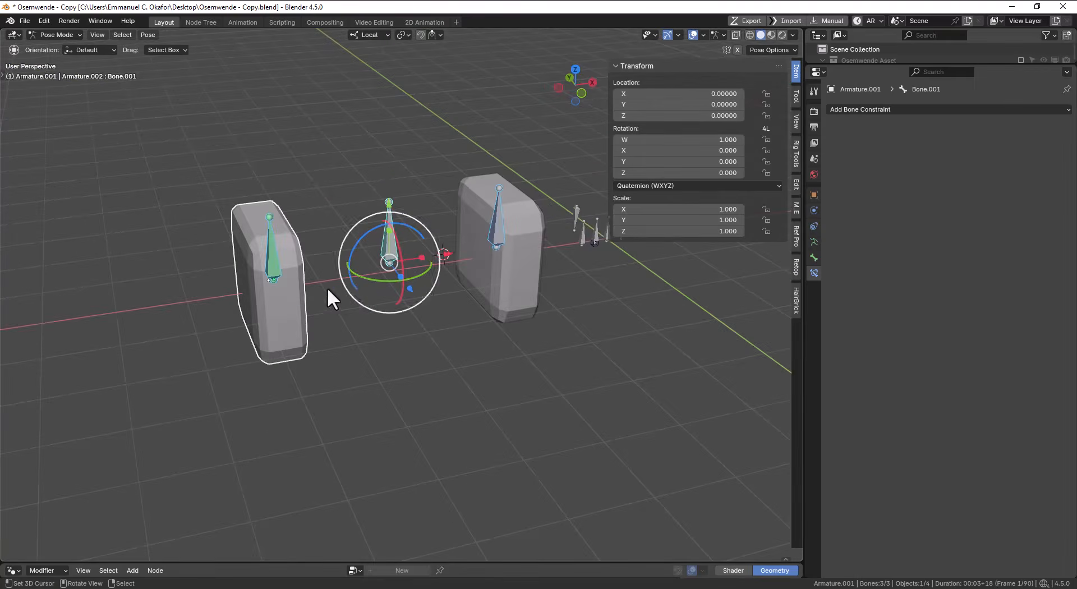
{"action": "left_click", "coordinate": [276, 262]}
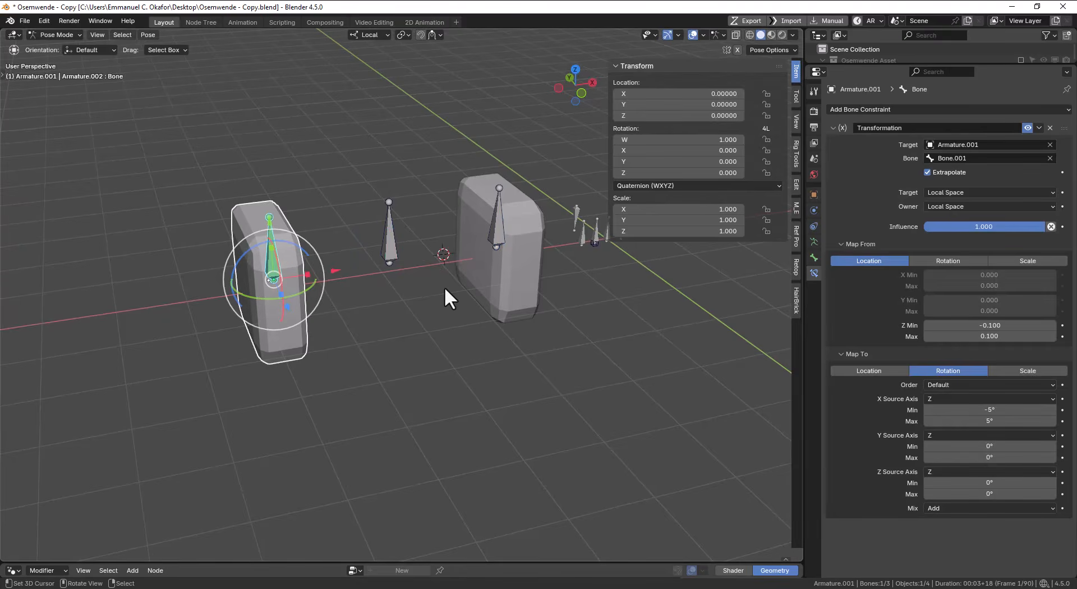
{"action": "left_click", "coordinate": [509, 224]}
{"action": "left_click", "coordinate": [344, 268], "text": "shift"}
{"action": "key", "text": "ctrl+c"}
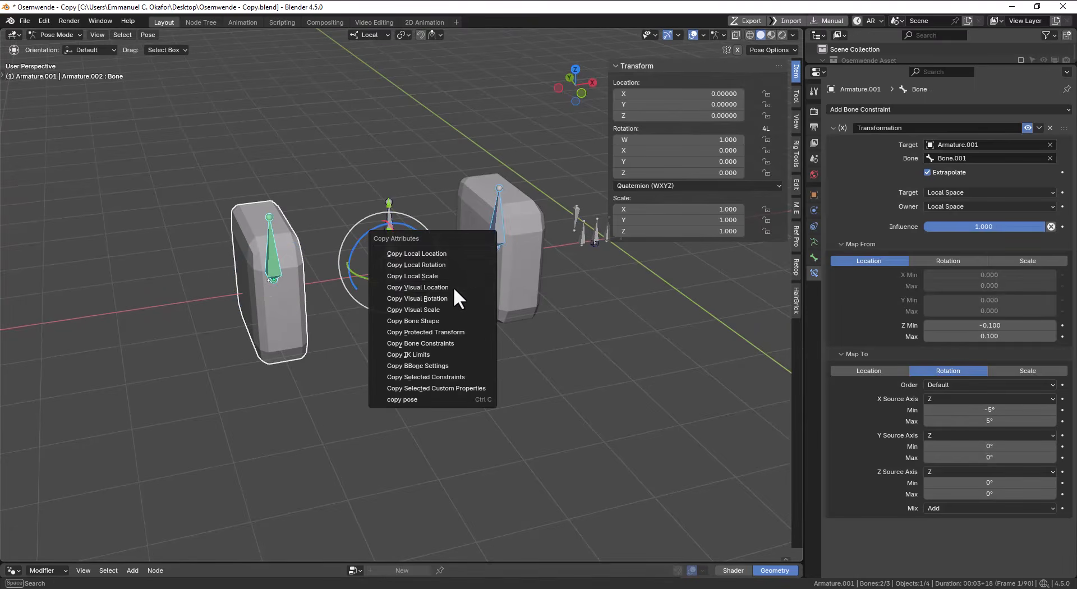
Step: Add a Transformation constraint to Bone.002 in the unconstrained block, targeting Bone.001 of Armature.001
{"action": "left_click", "coordinate": [487, 232]}
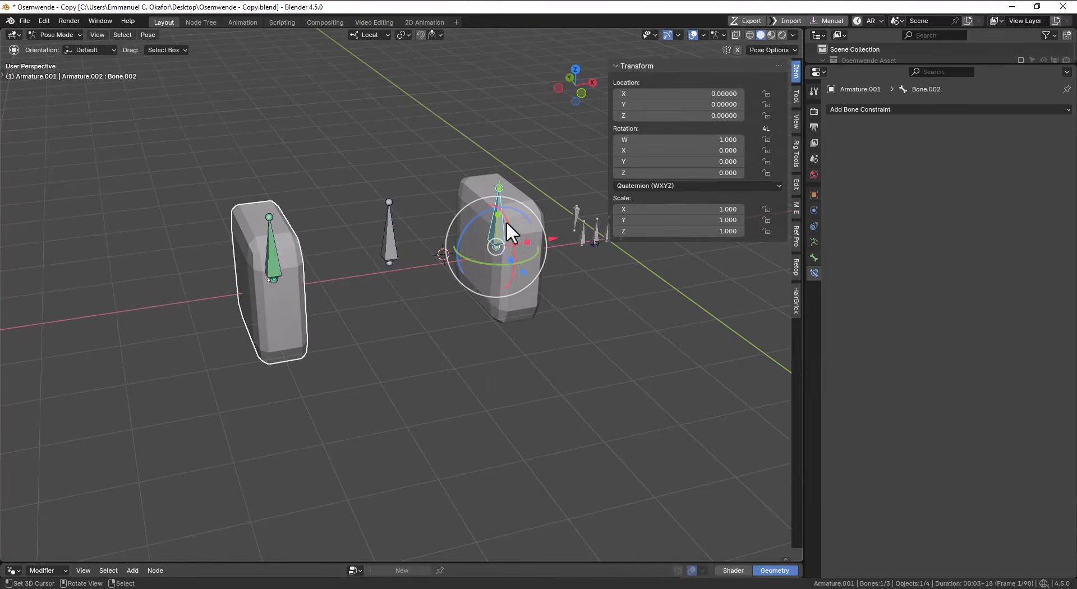
{"action": "left_click", "coordinate": [916, 109]}
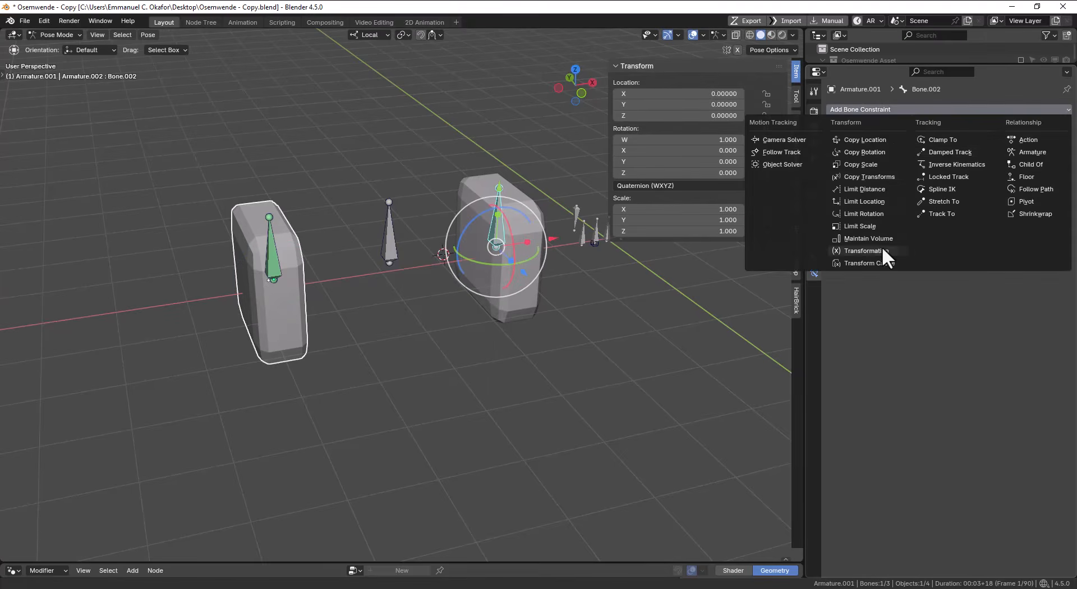
{"action": "left_click", "coordinate": [867, 251]}
{"action": "left_click", "coordinate": [1050, 144]}
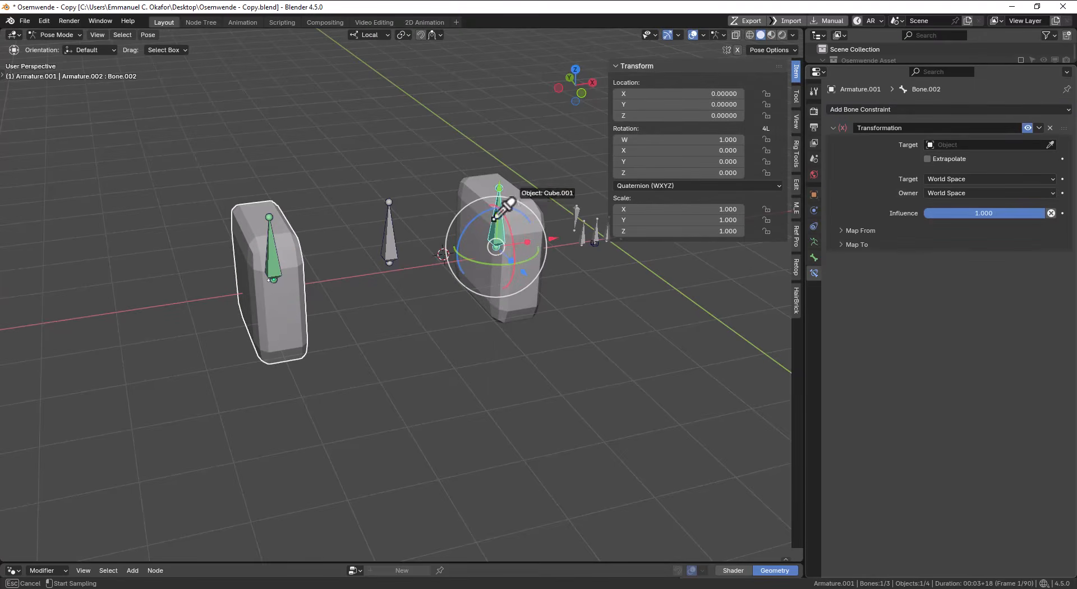
{"action": "left_click", "coordinate": [392, 223]}
{"action": "left_click", "coordinate": [1050, 159]}
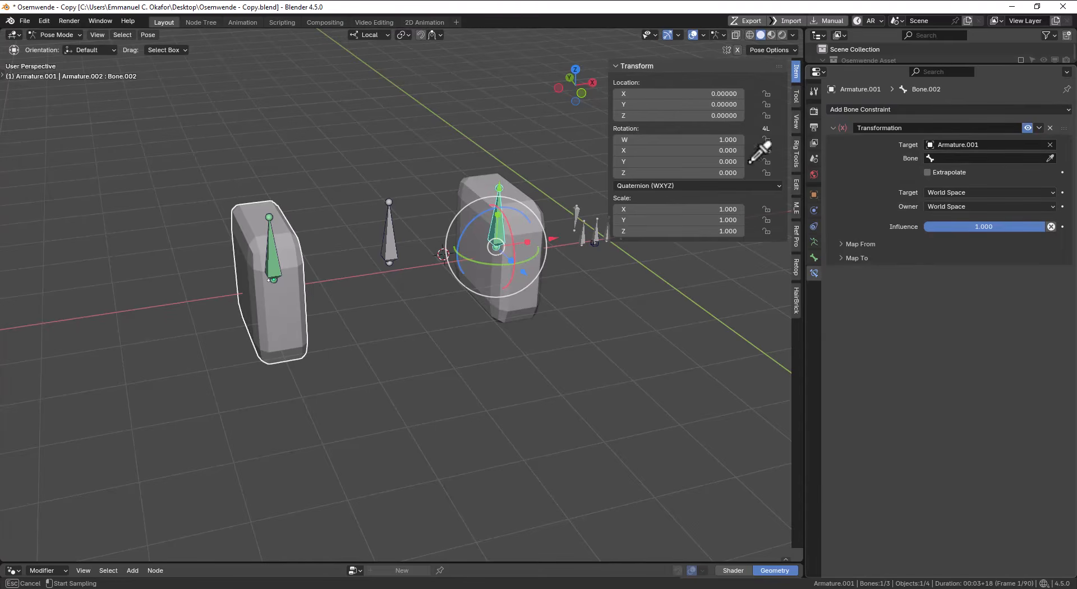
{"action": "left_click", "coordinate": [390, 236]}
Step: Set both the target and owner spaces of Bone.002's Transformation constraint to Local Space
{"action": "left_click", "coordinate": [934, 193]}
{"action": "left_click", "coordinate": [947, 260]}
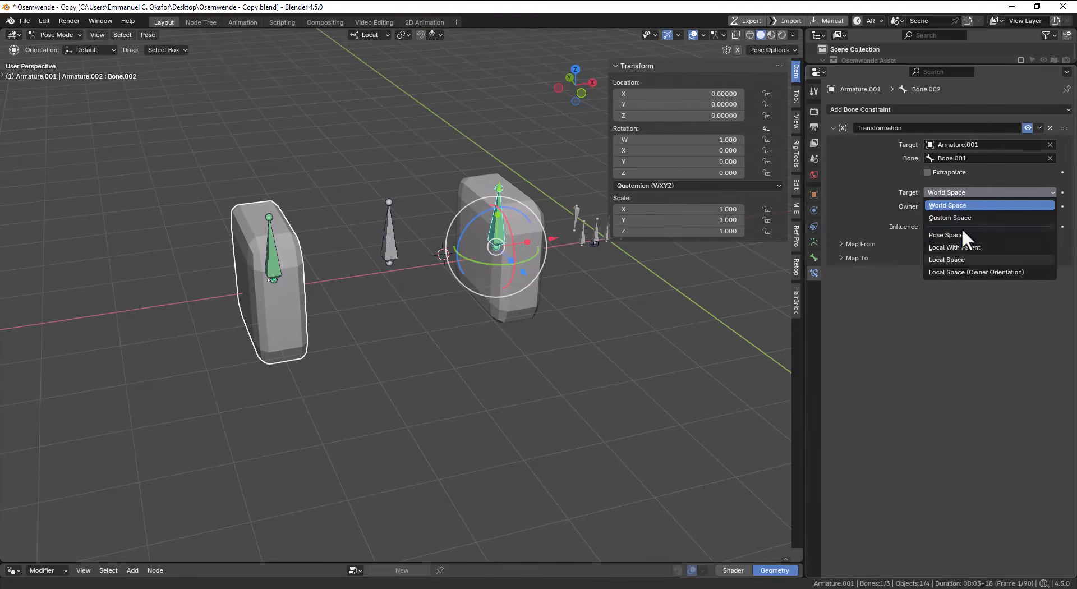
{"action": "left_click", "coordinate": [956, 207]}
Step: Set the new constraint's Map From location Z range to -0.1 minimum and 0.1 maximum
{"action": "left_click", "coordinate": [860, 244]}
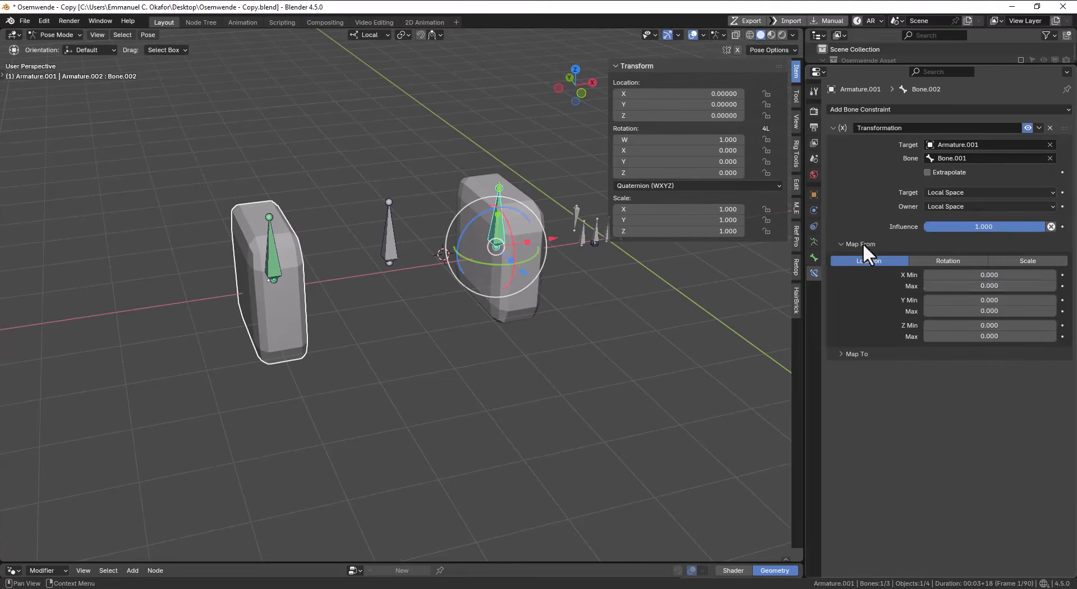
{"action": "left_click", "coordinate": [1004, 326]}
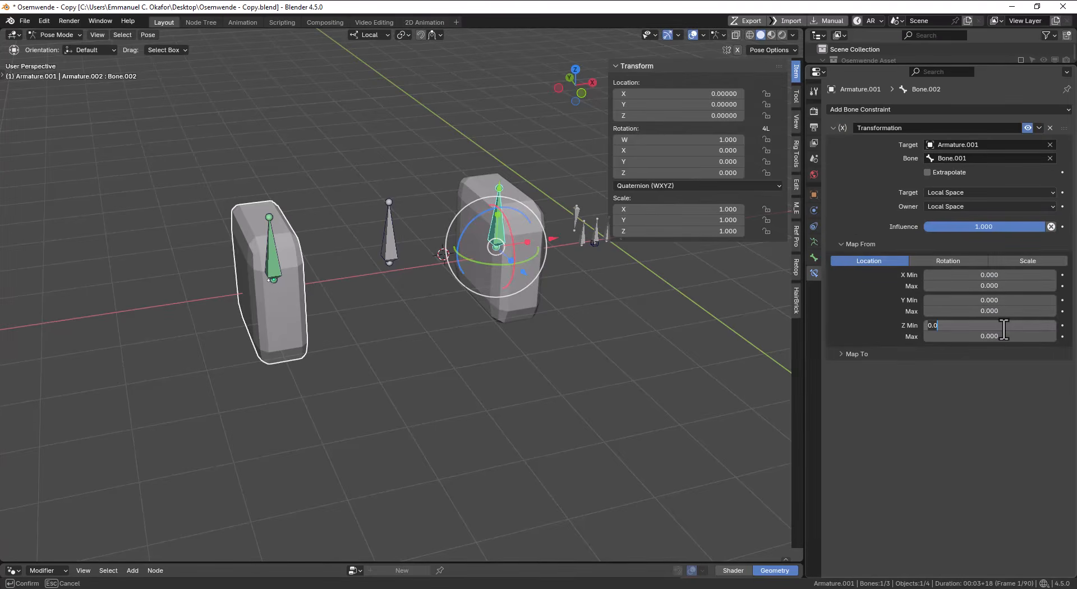
{"action": "left_click", "coordinate": [996, 336]}
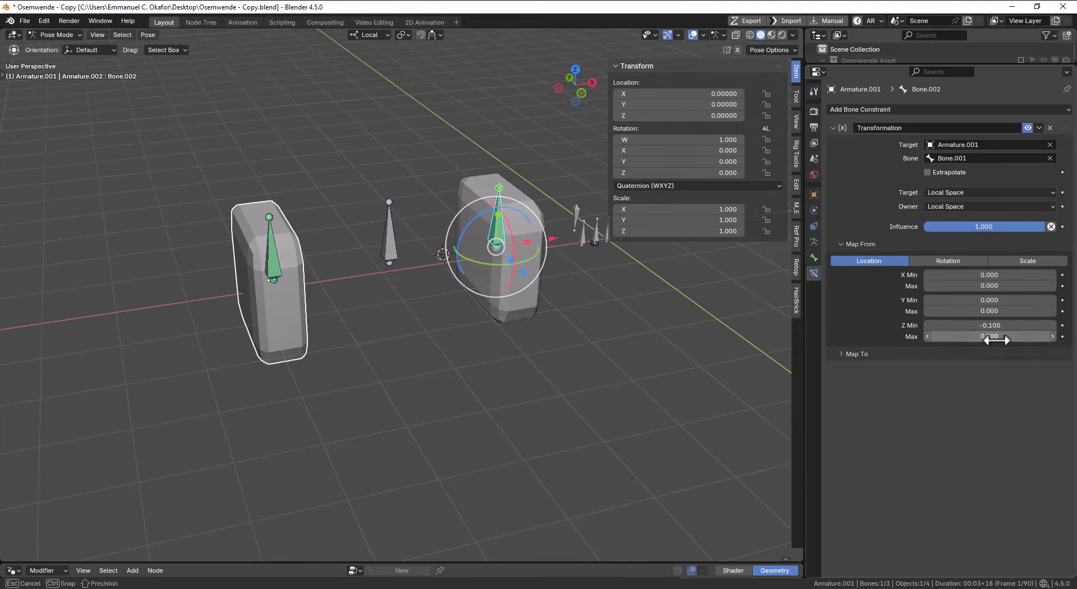
{"action": "type", "text": ".1"}
{"action": "key", "text": "Return"}
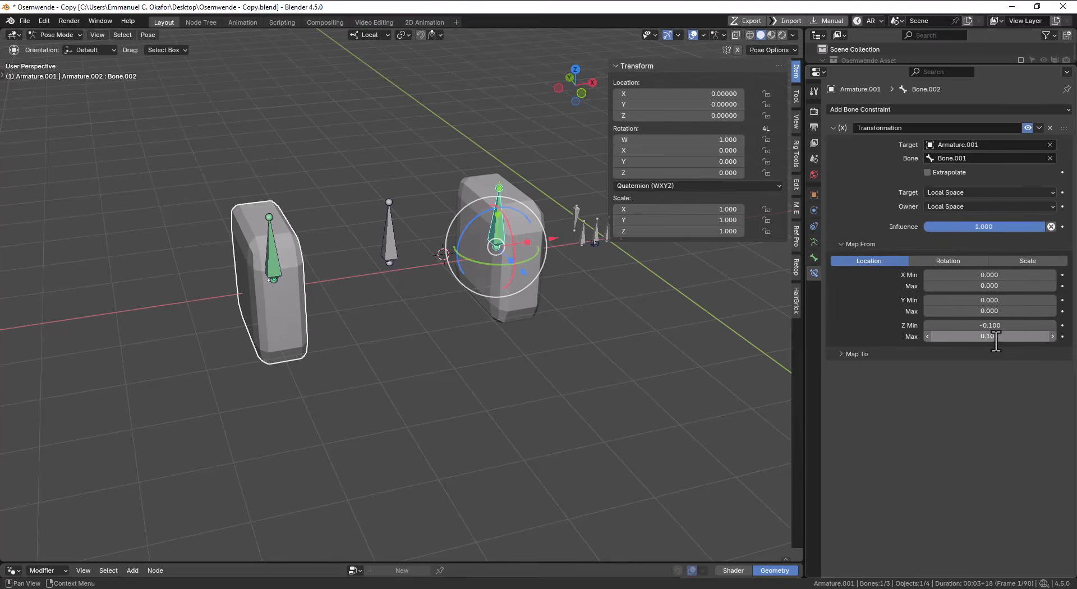
Step: Map Bone.002's Transformation constraint to rotation, with an X range of -5° to 5° and Z as the X source axis
{"action": "left_click", "coordinate": [893, 355]}
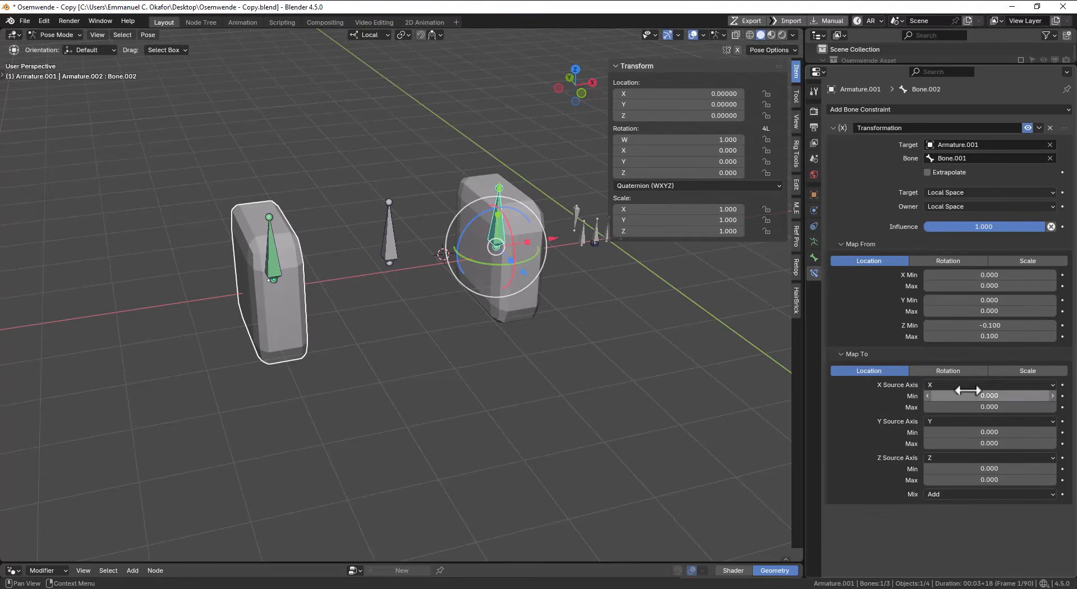
{"action": "left_click", "coordinate": [993, 396]}
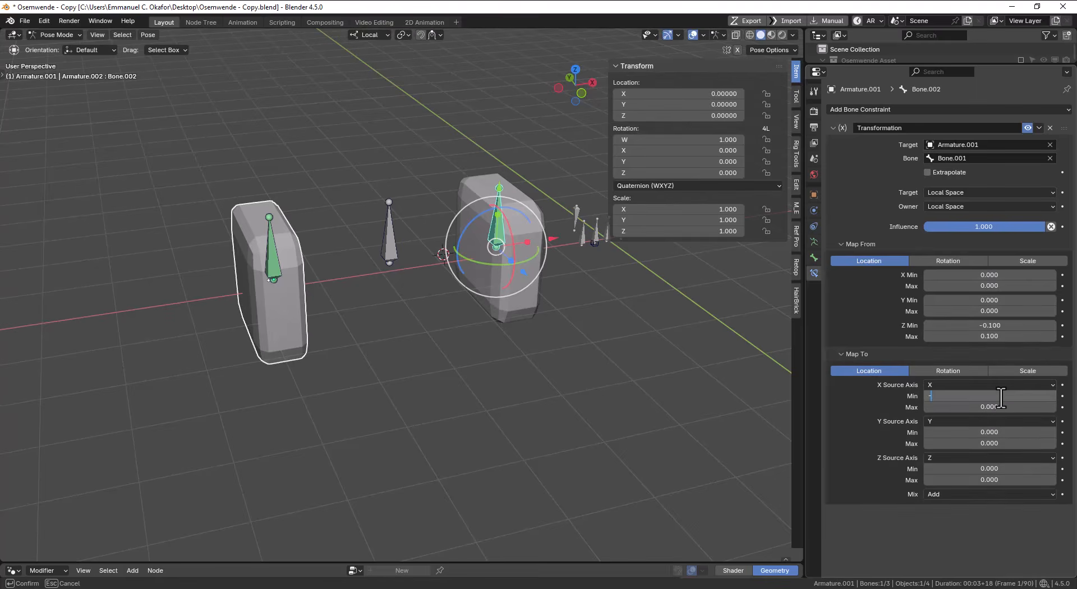
{"action": "key", "text": "Return"}
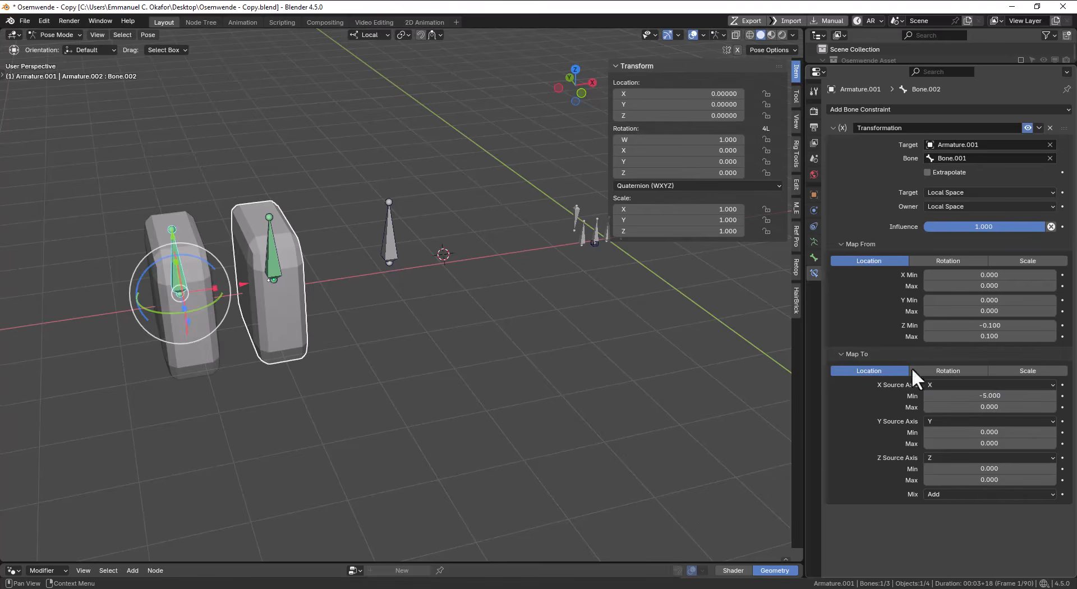
{"action": "left_click", "coordinate": [933, 367]}
{"action": "left_click", "coordinate": [1001, 409]}
{"action": "type", "text": "0d"}
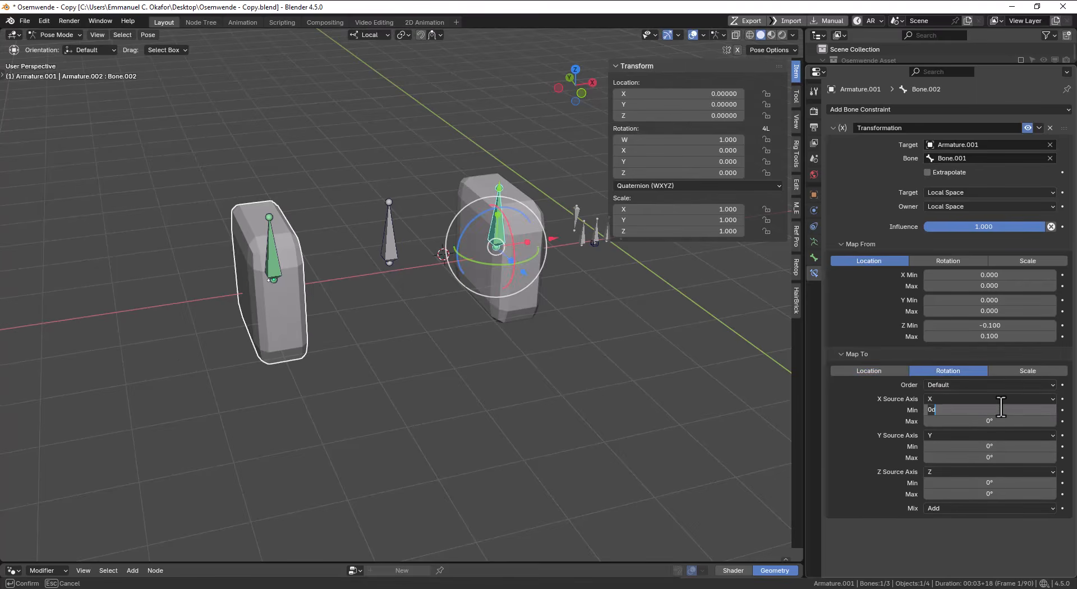
{"action": "key", "text": "Return"}
{"action": "left_click", "coordinate": [1004, 421]}
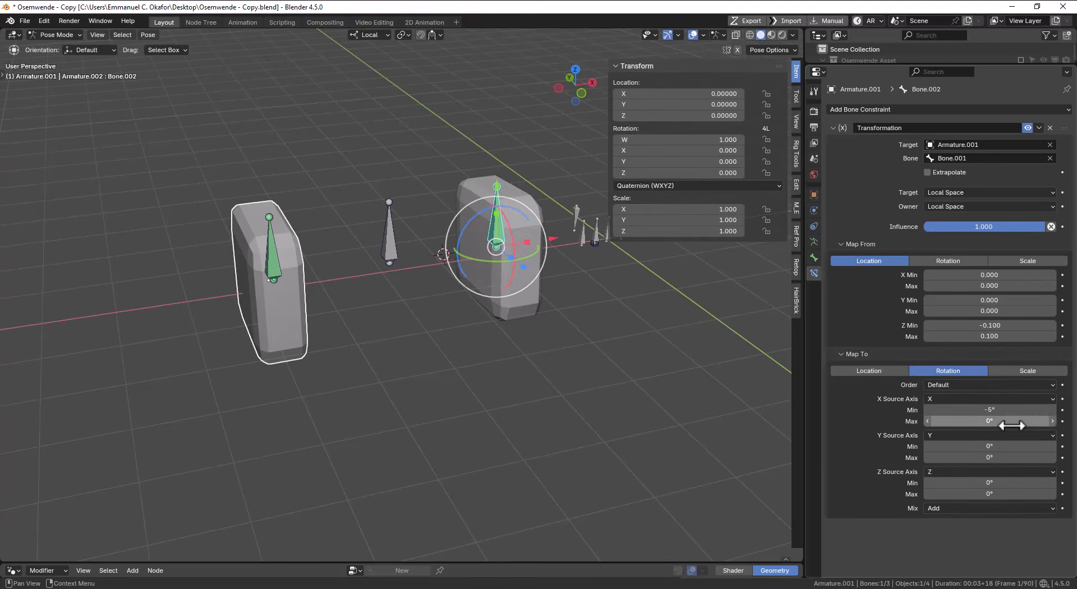
{"action": "type", "text": "5"}
{"action": "key", "text": "Return"}
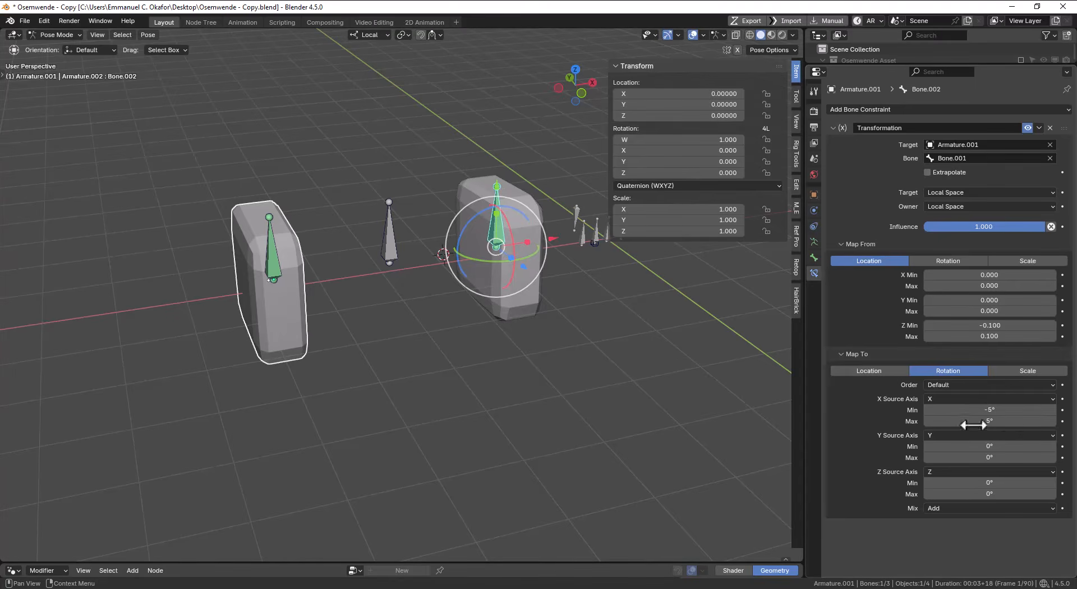
{"action": "left_click", "coordinate": [961, 398]}
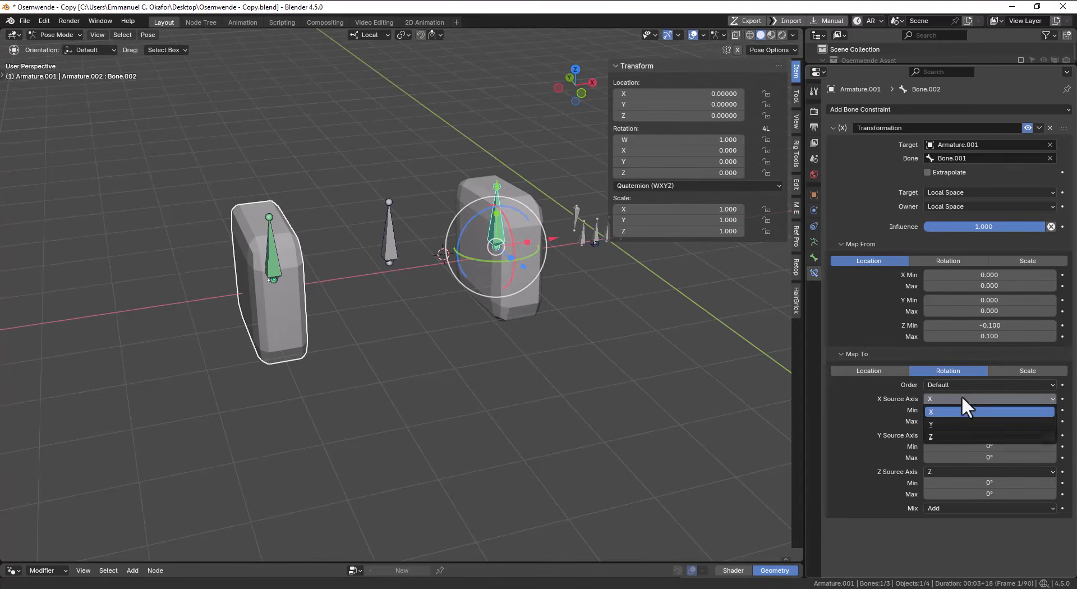
{"action": "left_click", "coordinate": [946, 437]}
Step: Try moving the middle bone, Bone.001, along its local Z axis to test the rotation of both outer blocks
{"action": "middle_click_drag", "start_coordinate": [701, 359], "coordinate": [522, 303]}
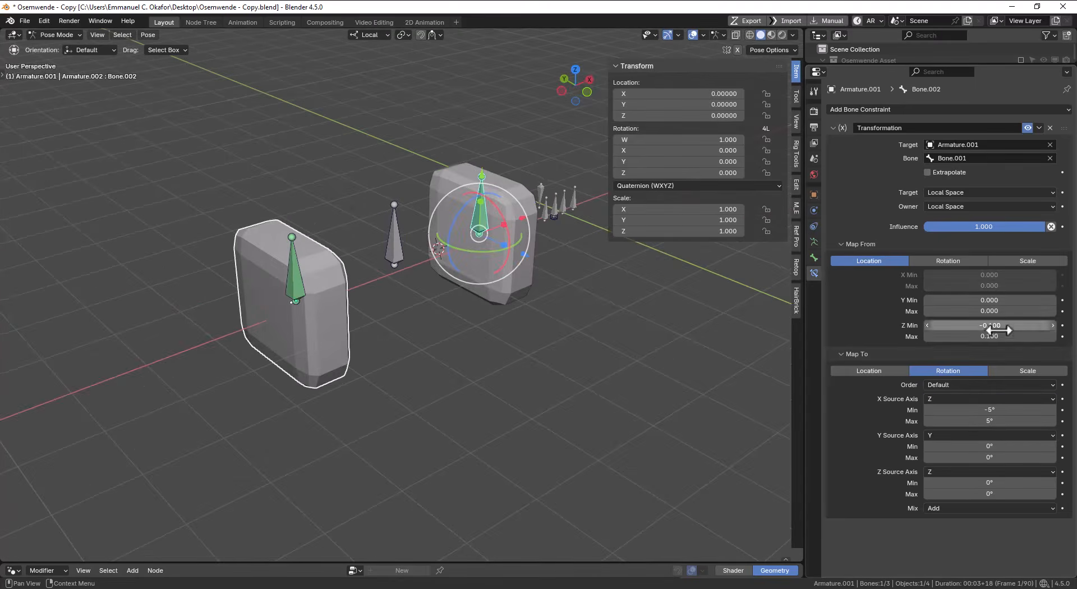
{"action": "middle_click_drag", "start_coordinate": [589, 260], "coordinate": [481, 247]}
{"action": "key", "text": "a"}
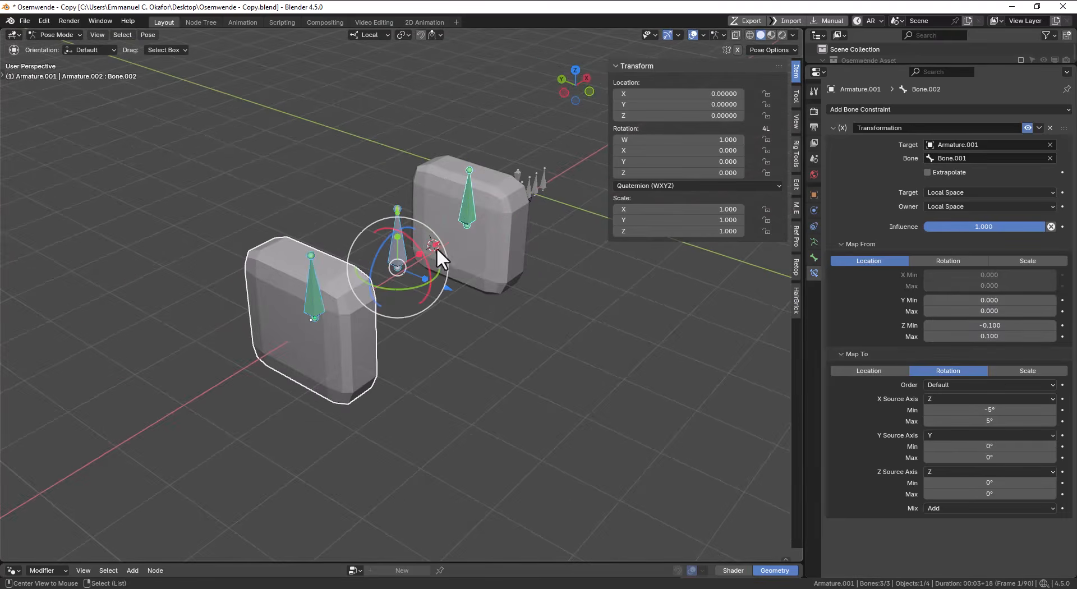
{"action": "left_click", "coordinate": [398, 244]}
{"action": "key", "text": "g"}
{"action": "key", "text": "z"}
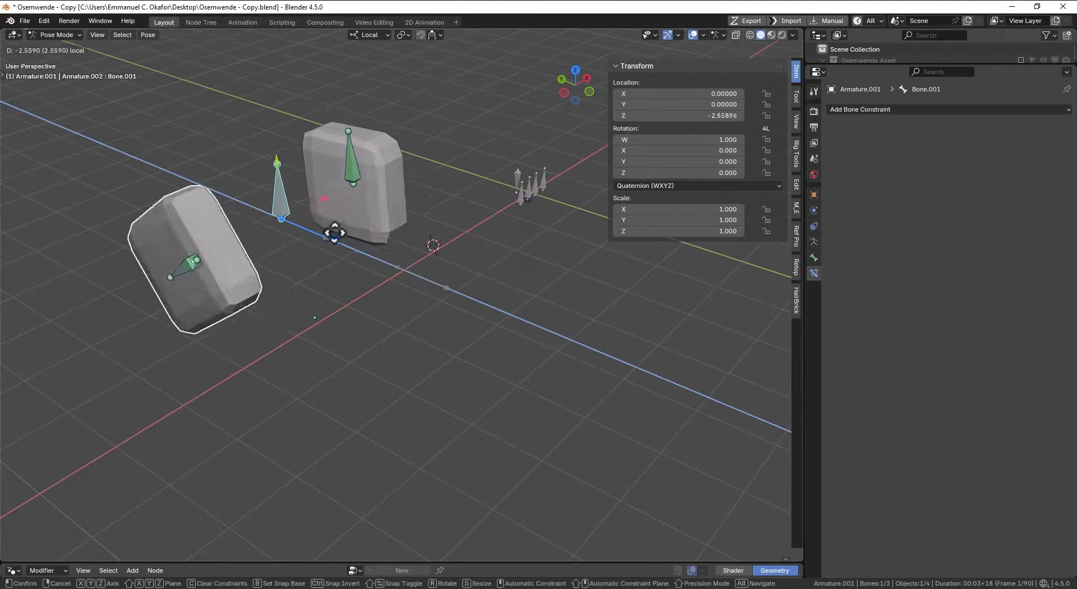
{"action": "left_click", "coordinate": [430, 290]}
Step: Enable Extrapolate on Bone.002's Transformation constraint, and clear the locations of all bones
{"action": "left_click", "coordinate": [462, 207]}
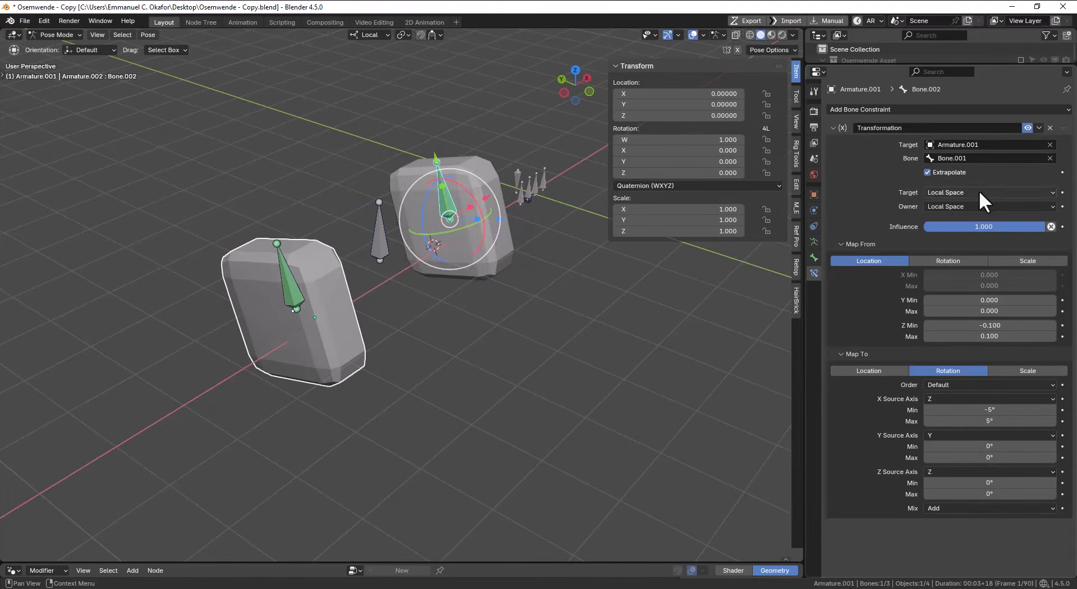
{"action": "key", "text": "a"}
{"action": "key", "text": "alt+g"}
Step: Try the extrapolated constraints by moving the middle bone along its local Z axis, and clear the locations of all bones
{"action": "right_click", "coordinate": [402, 246]}
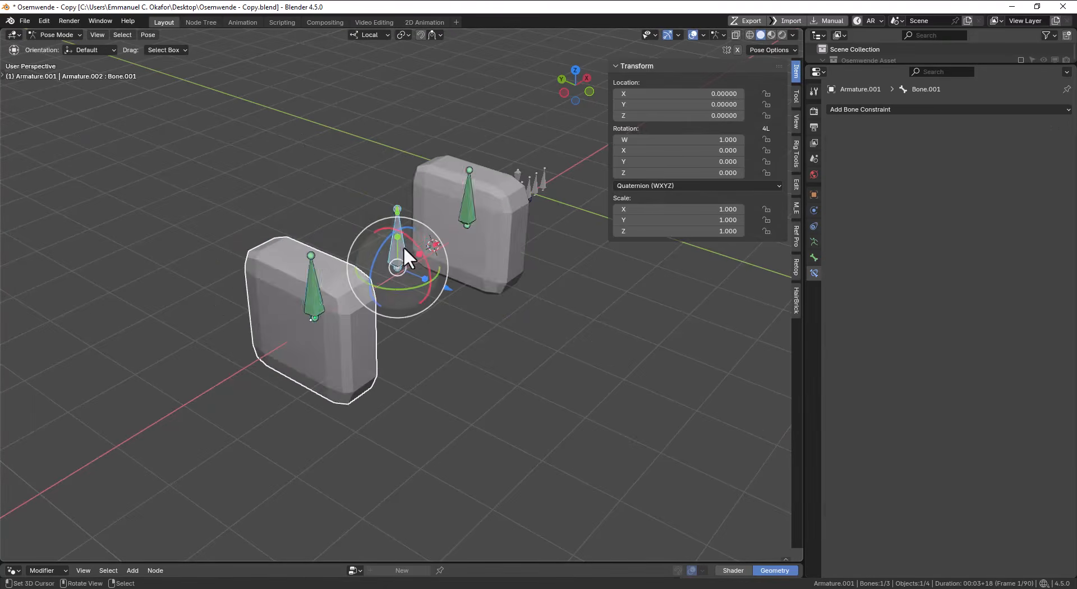
{"action": "key", "text": "g"}
{"action": "key", "text": "z"}
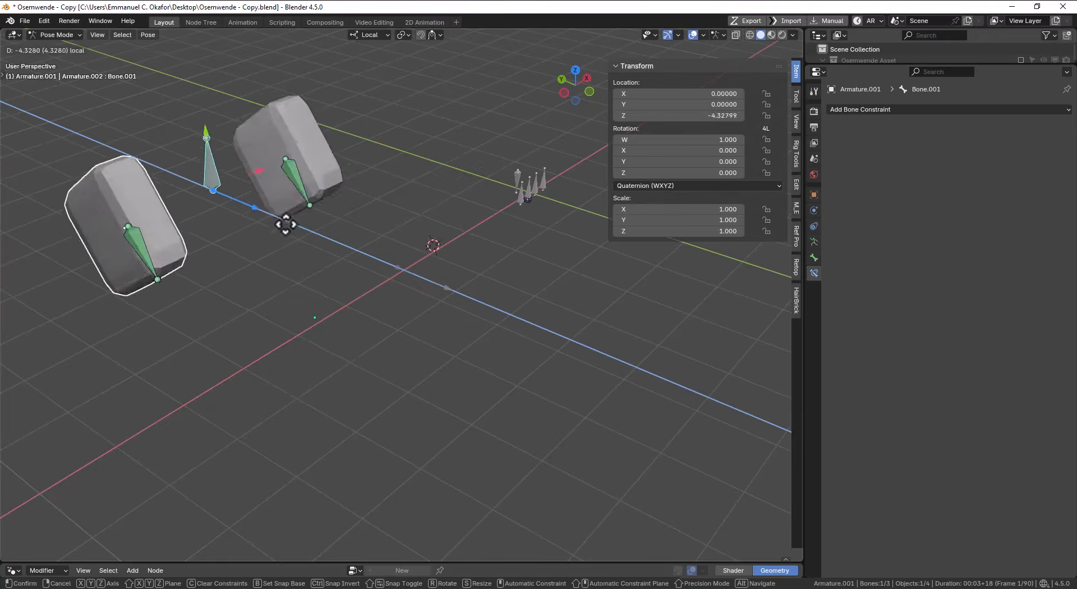
{"action": "left_click", "coordinate": [358, 288]}
{"action": "right_click", "coordinate": [386, 184]}
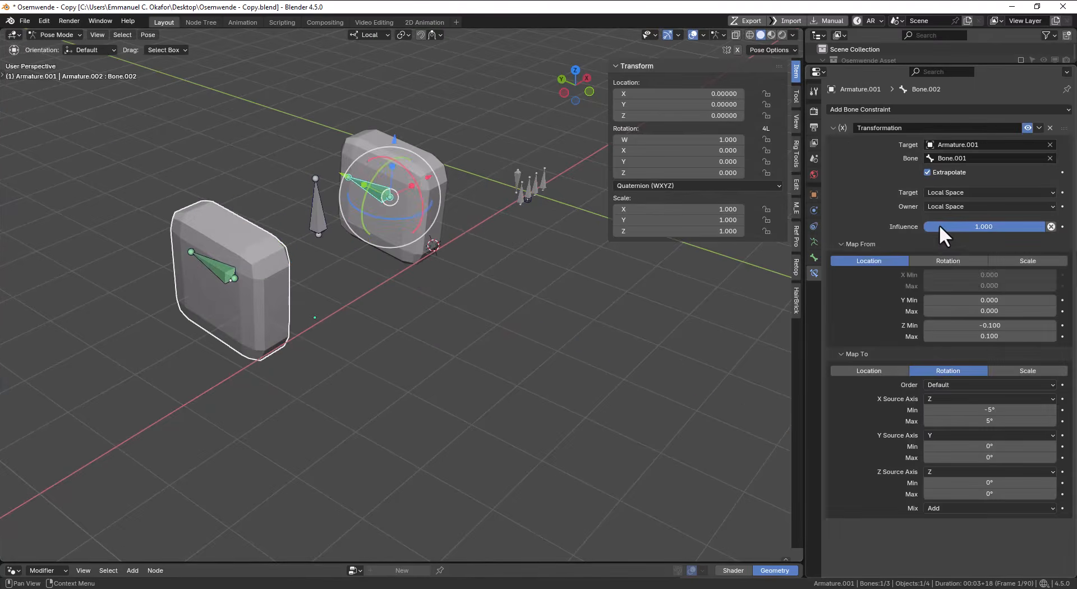
{"action": "key", "text": "a"}
{"action": "middle_click_drag", "start_coordinate": [466, 252], "coordinate": [447, 252]}
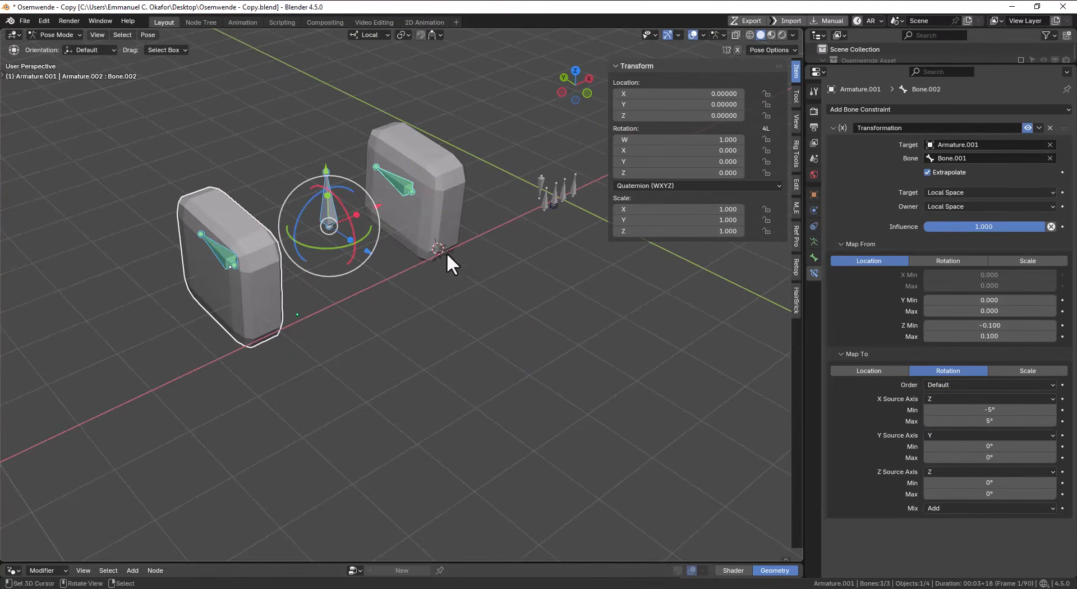
{"action": "key", "text": "alt+g"}
Step: Move the middle bone about -1.59 along its local Z axis, and deselect all bones
{"action": "right_click", "coordinate": [406, 248]}
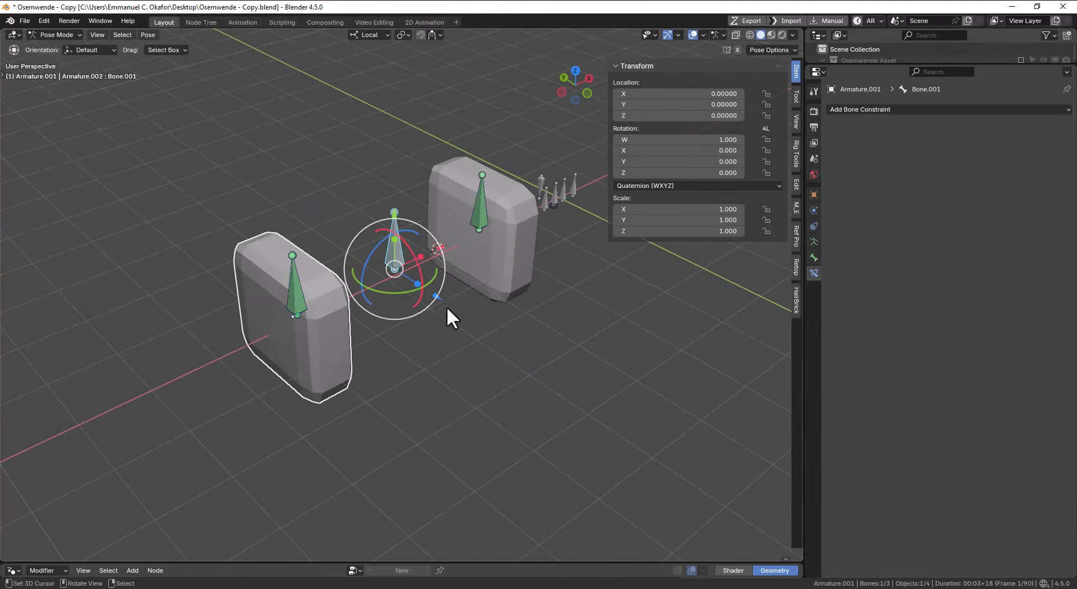
{"action": "left_click_drag", "start_coordinate": [434, 292], "coordinate": [516, 275]}
{"action": "middle_click_drag", "start_coordinate": [517, 277], "coordinate": [487, 244]}
{"action": "right_click", "coordinate": [468, 235]}
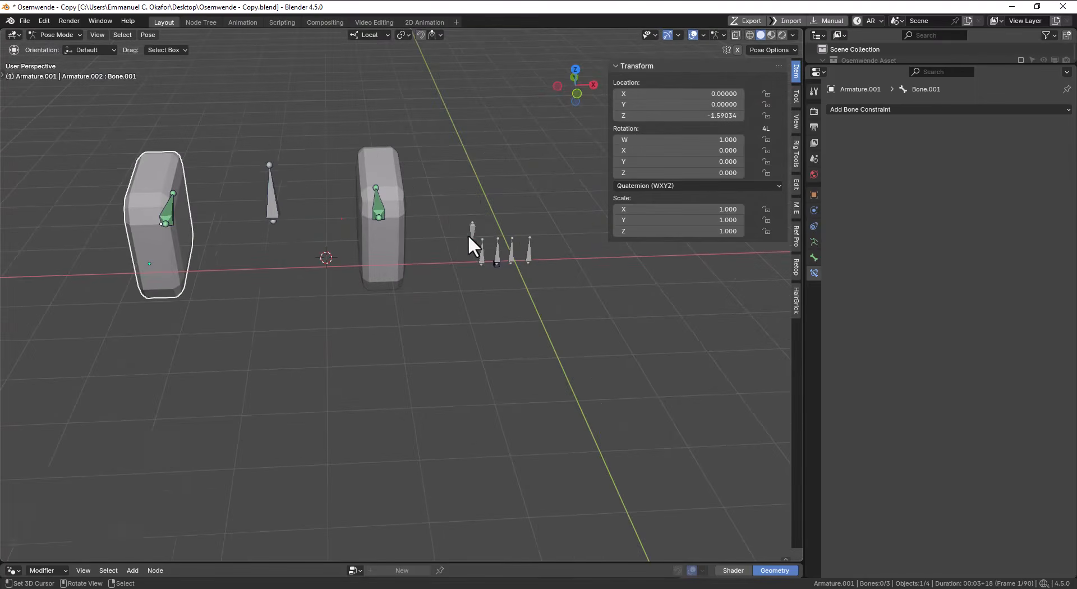
Step: Switch posing to the small separate armature and rotate its Bone.004 by about -60°
{"action": "scroll", "coordinate": [469, 234], "scroll_direction": "up", "scroll_amount": 1}
{"action": "left_click", "coordinate": [486, 220]}
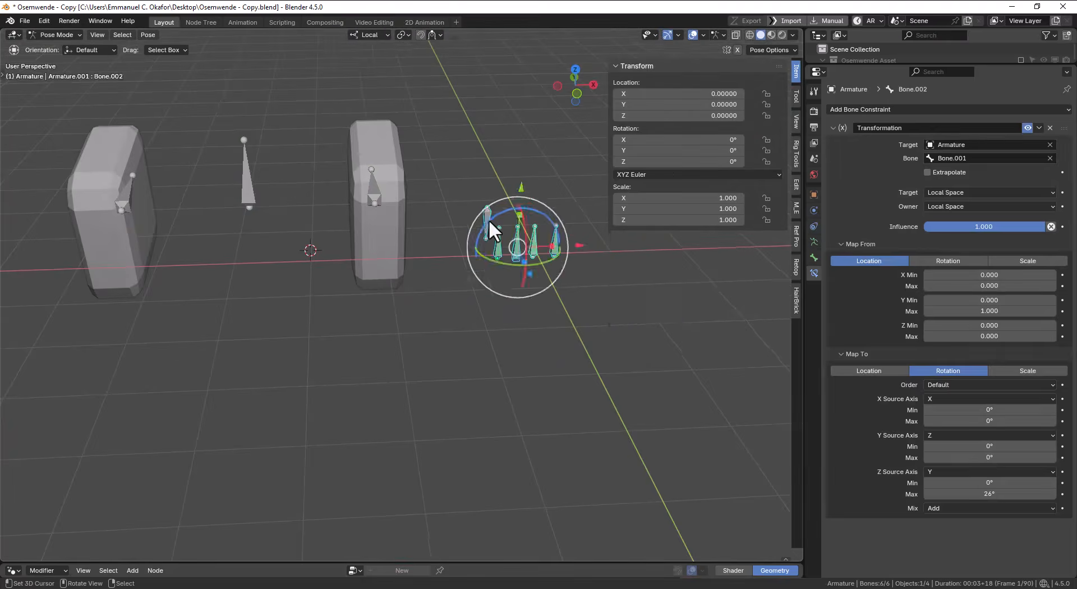
{"action": "middle_click_drag", "start_coordinate": [490, 220], "coordinate": [502, 218]}
{"action": "key", "text": "r"}
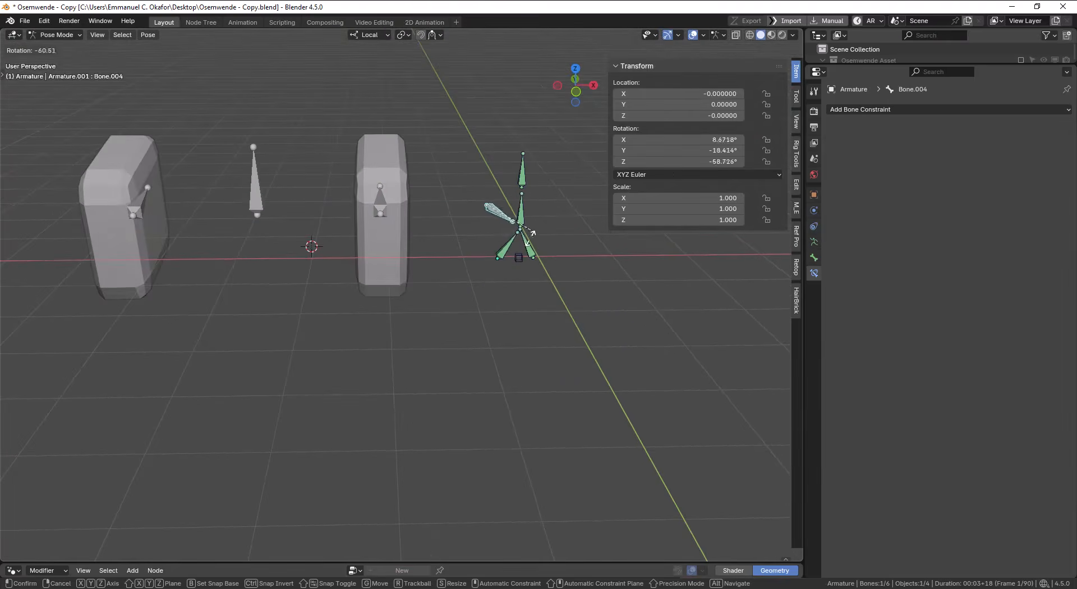